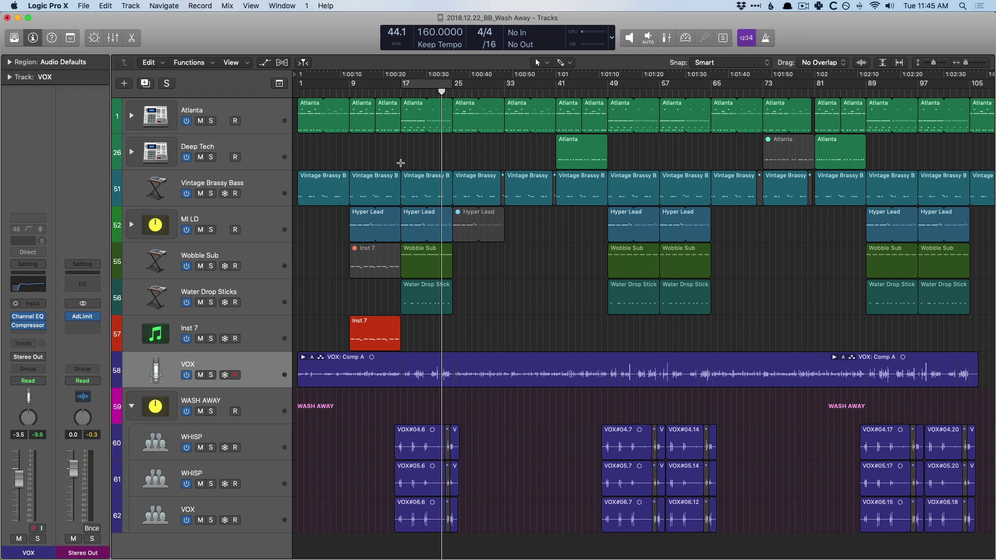
Expand the VOX: Comp A take folder and scroll down through all its take lanes
click(303, 357)
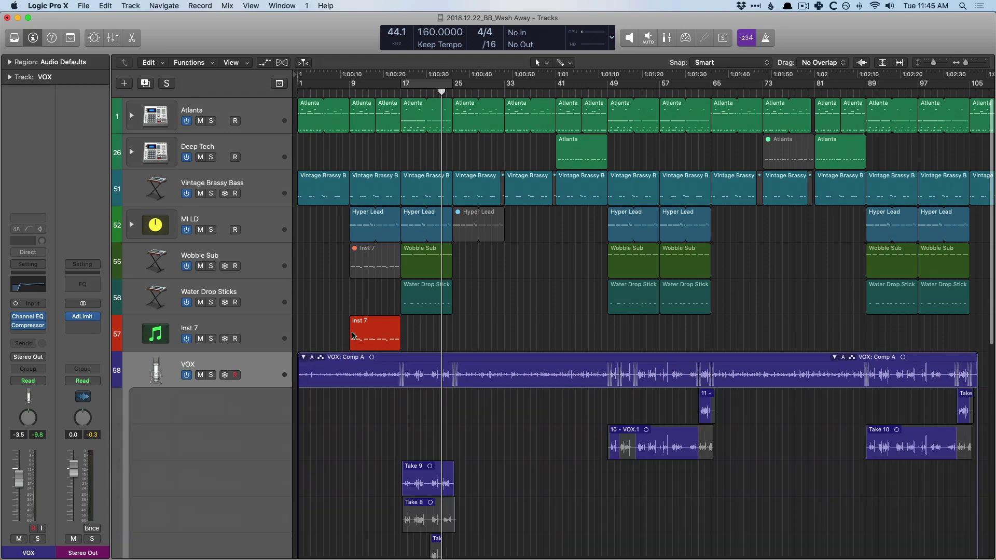
scroll(367, 318, down, 5)
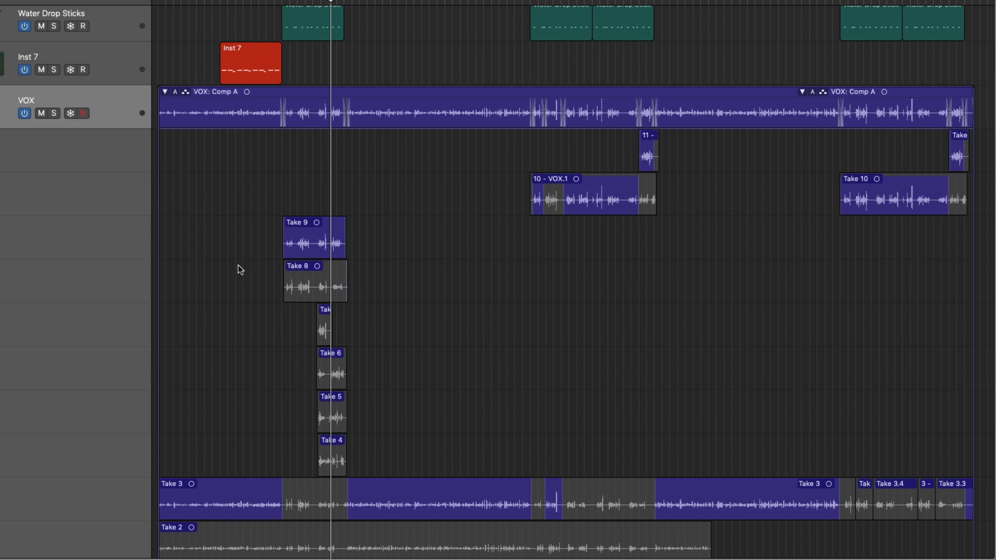
scroll(239, 266, down, 2)
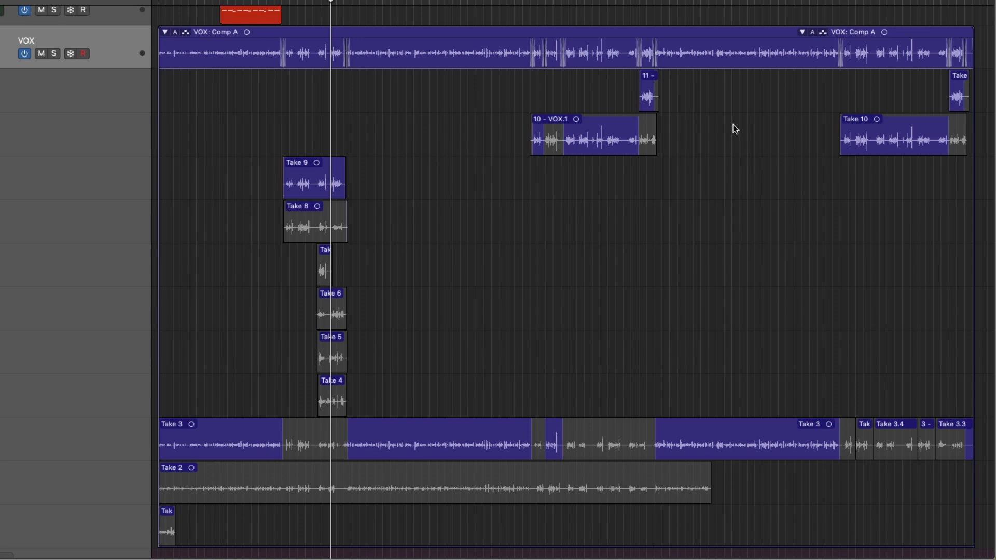
Zoom in on Take 3 and Take 2 and swipe a middle phrase of Take 3 into the comp
drag(242, 412, 404, 505)
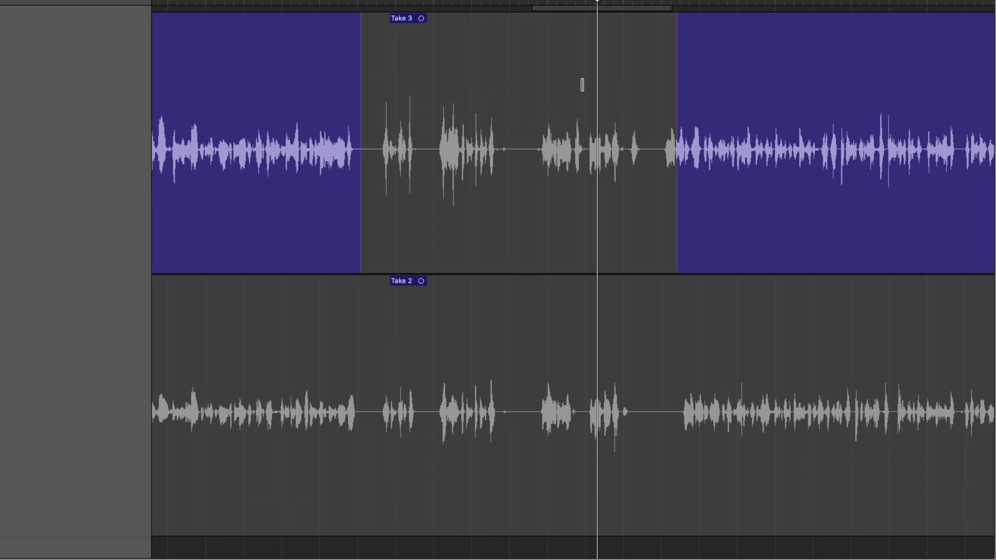
drag(432, 97, 518, 85)
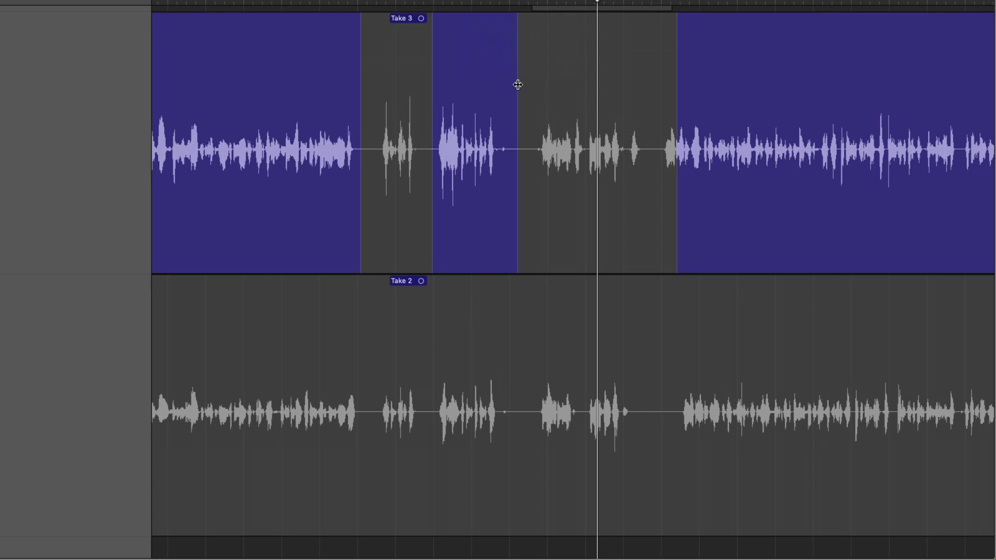
scroll(517, 83, up, 10)
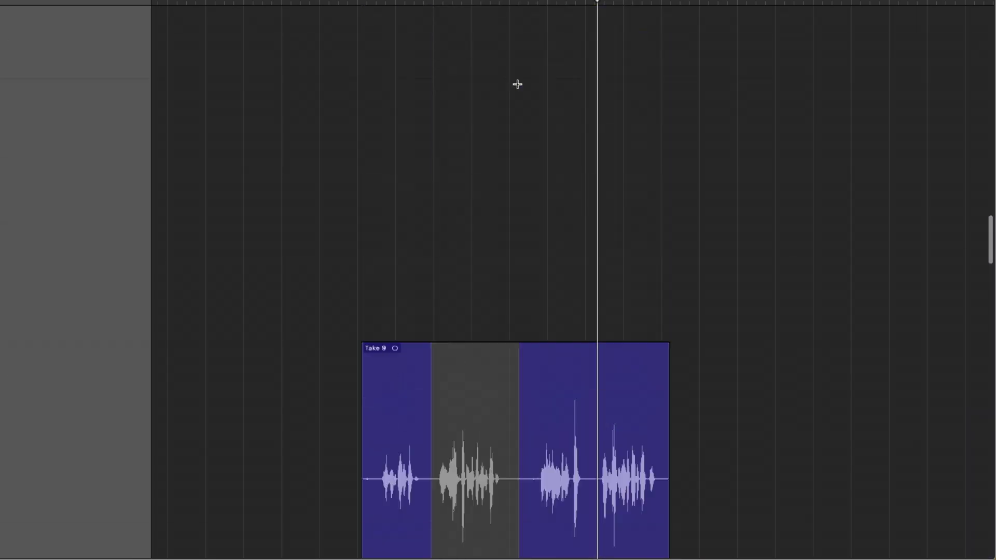
Collapse the VOX take folder to the comp, then expand it again to show the takes
key(ctrl+f)
scroll(517, 84, up, 3)
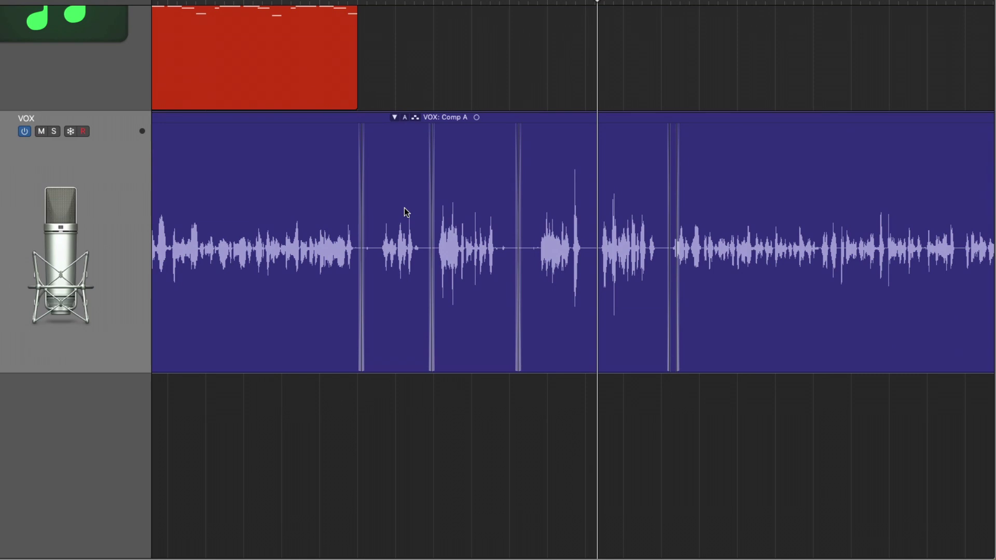
scroll(408, 211, down, 10)
key(ctrl+f)
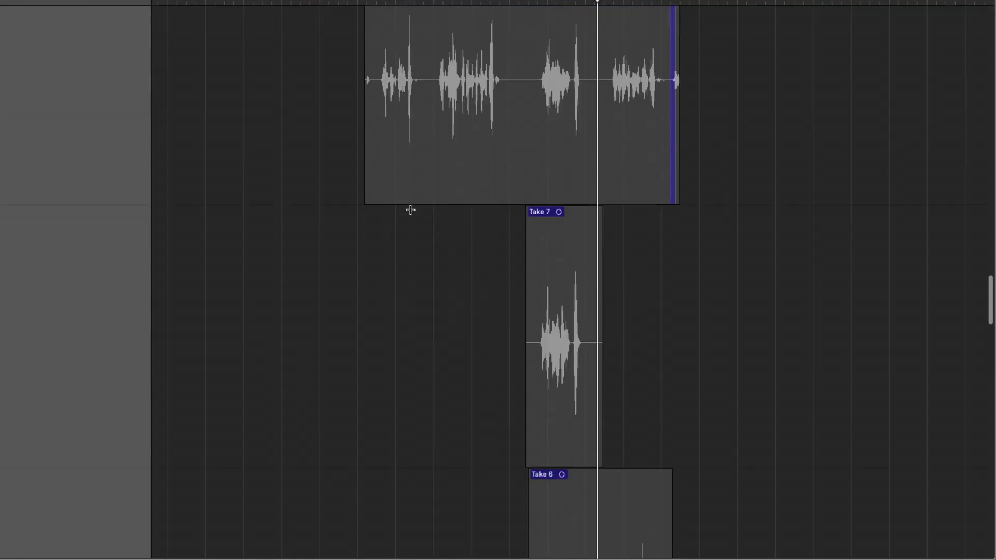
scroll(411, 210, down, 8)
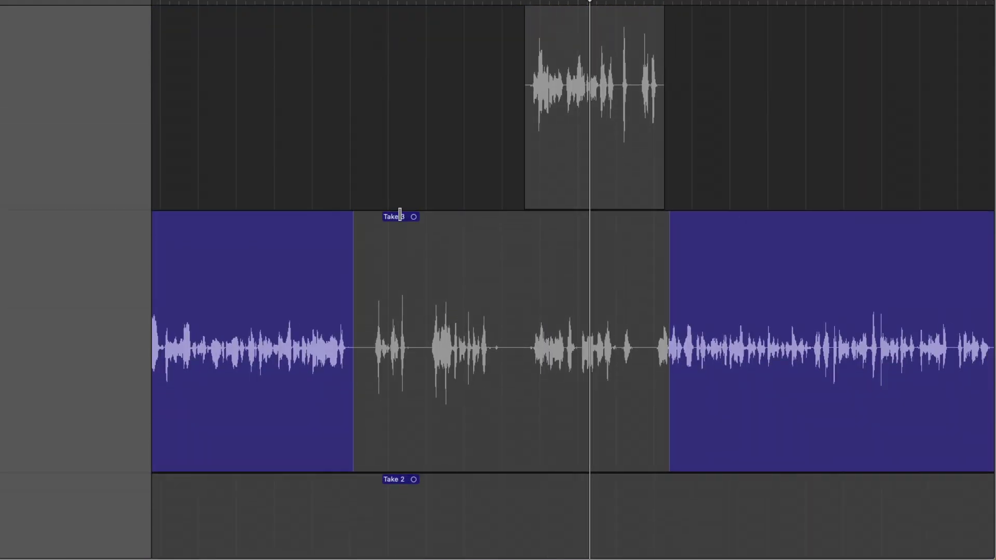
Swipe a middle phrase of Take 3 into the comp and fine-tune its start and end edges
drag(418, 301, 503, 296)
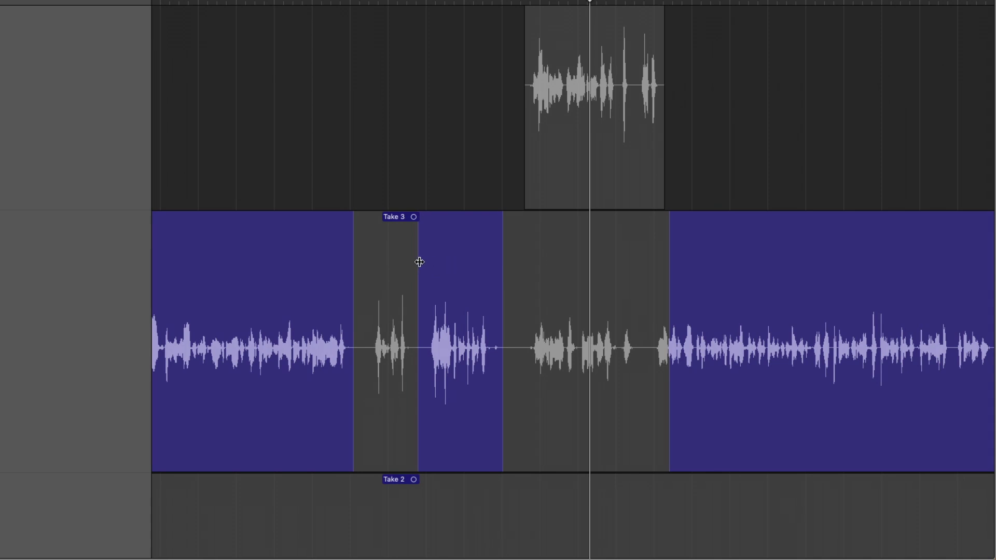
mouse_move(419, 262)
mouse_down()
mouse_move(367, 265)
mouse_move(419, 263)
mouse_up()
mouse_move(496, 268)
mouse_down()
mouse_move(514, 264)
mouse_move(500, 263)
mouse_move(498, 273)
mouse_up()
scroll(498, 273, down, 5)
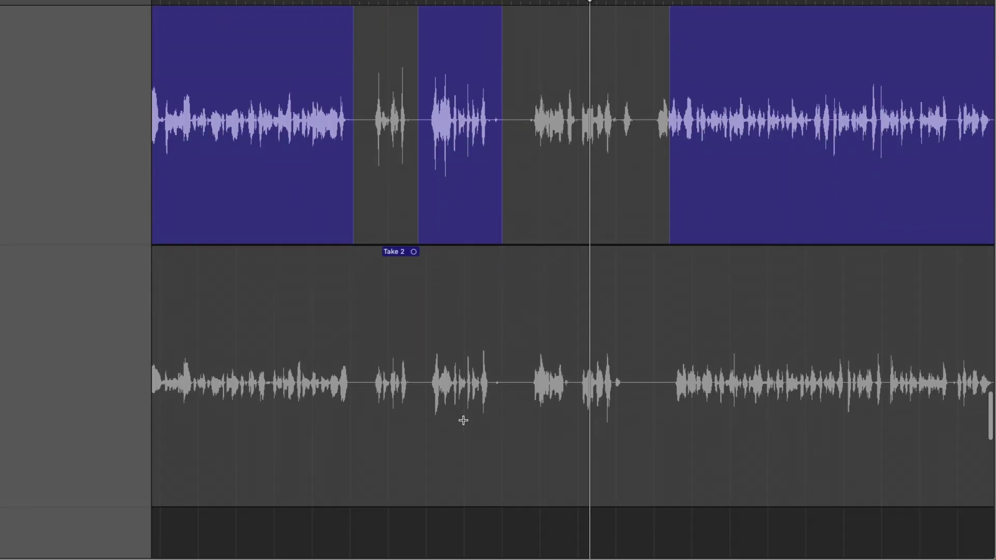
scroll(460, 348, down, 3)
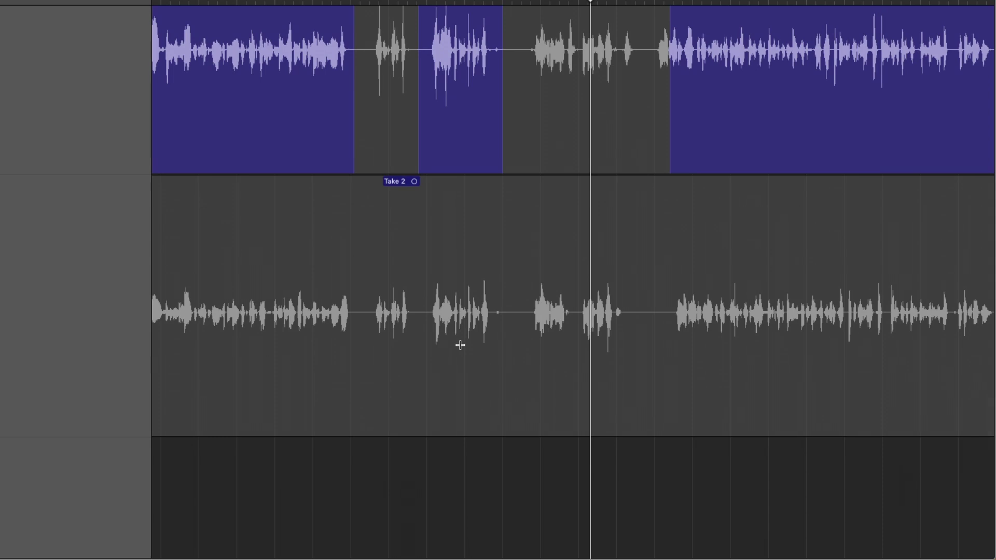
Audition that comp section on Take 2, return it to Take 3, and shift it slightly later
click(459, 236)
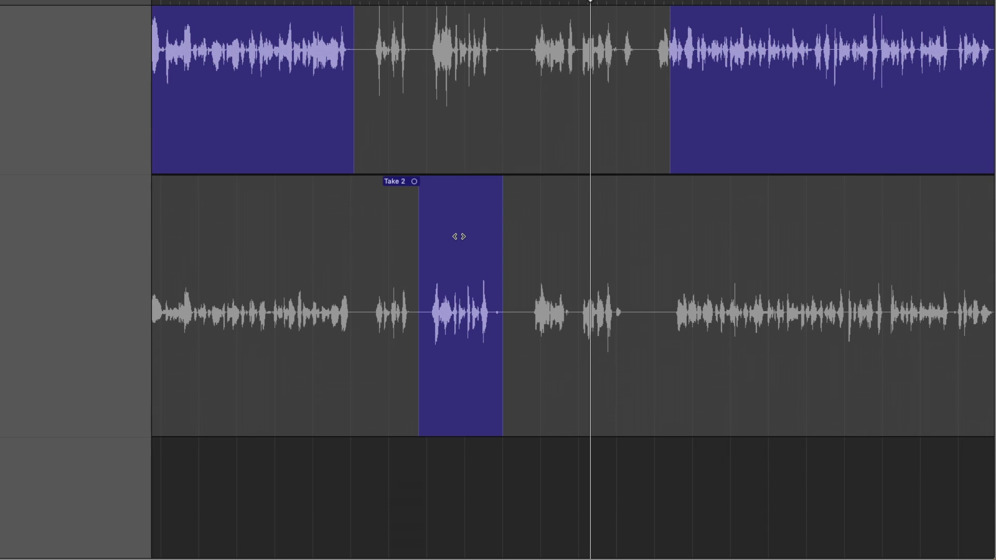
scroll(459, 237, up, 5)
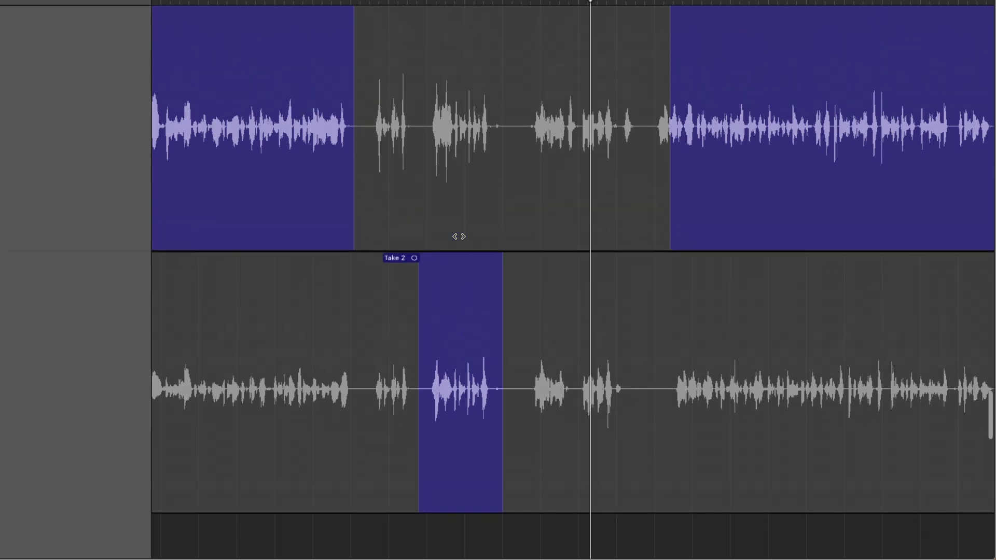
click(454, 204)
scroll(452, 223, up, 5)
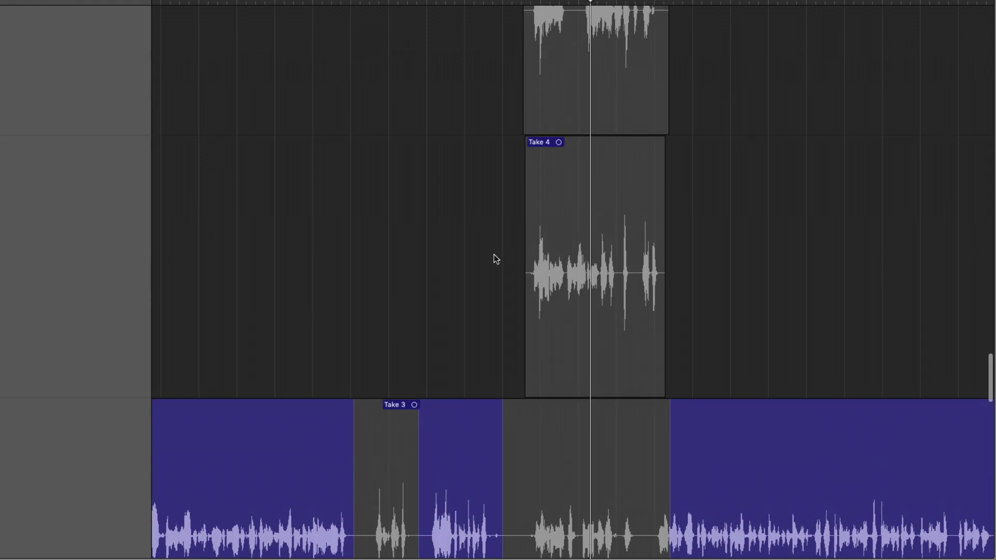
scroll(494, 255, down, 5)
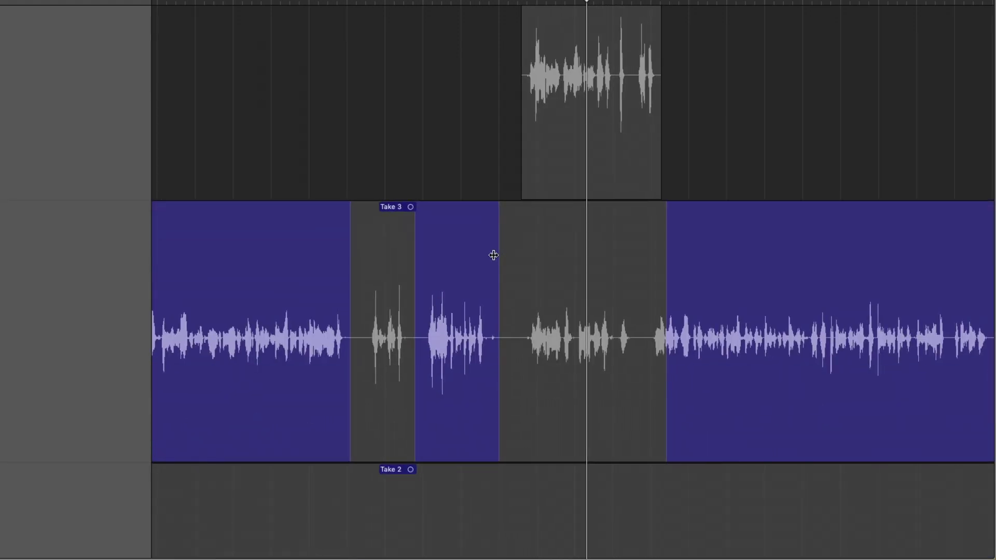
scroll(493, 256, down, 3)
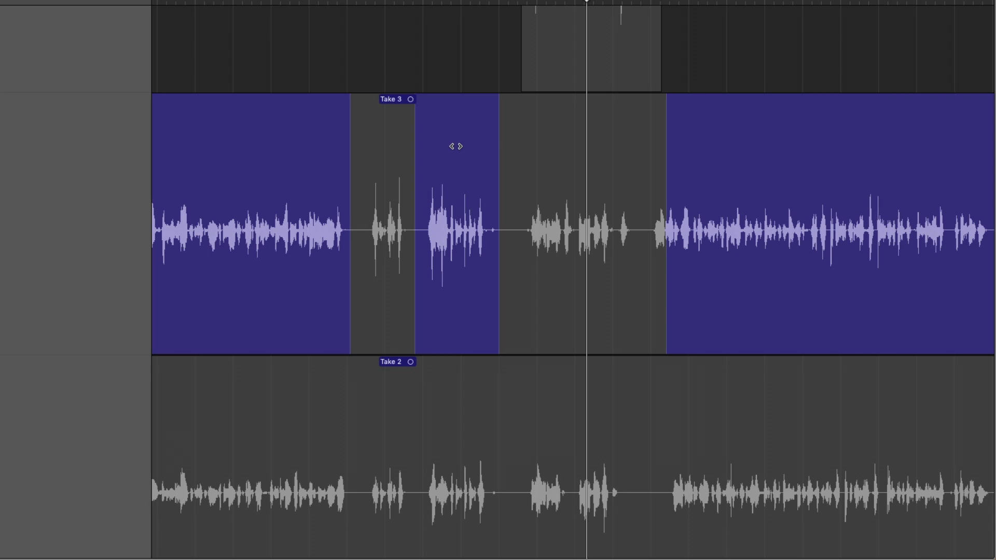
scroll(455, 146, left, 1)
mouse_move(455, 146)
mouse_down()
mouse_move(552, 145)
mouse_move(461, 148)
mouse_up()
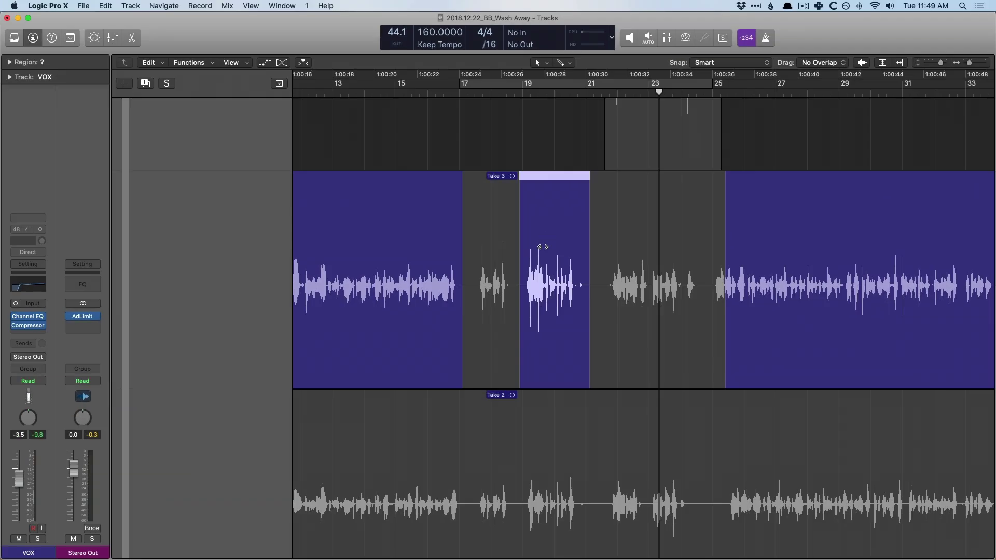
Inspect Take 9 and Take 8 up close, then disable Quick Swipe Comping in the folder header
key(z)
drag(374, 222, 473, 334)
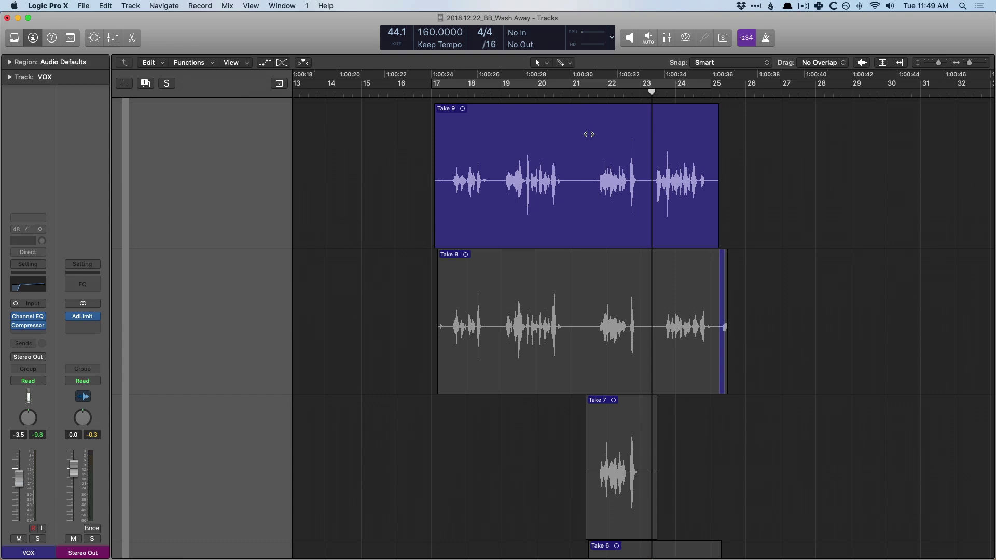
ctrl+alt+click(386, 271)
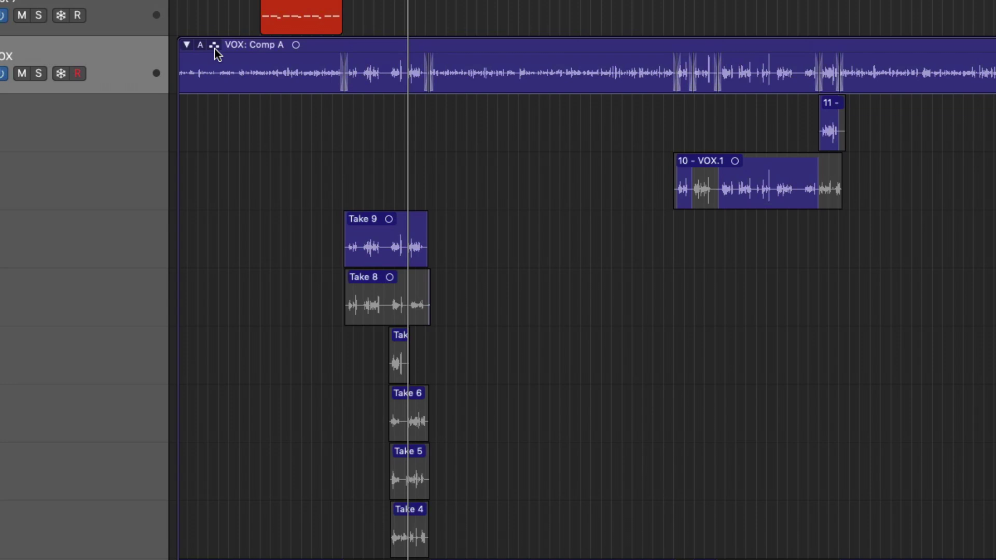
click(215, 47)
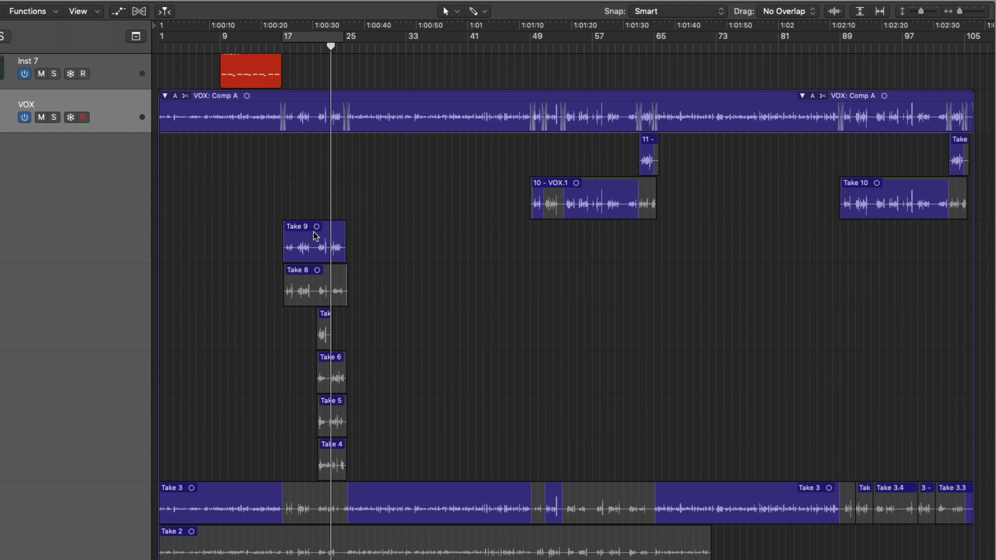
Move Take 9 about 22 bars later, undo it, and return Take 9 above Take 8
drag(314, 232, 807, 233)
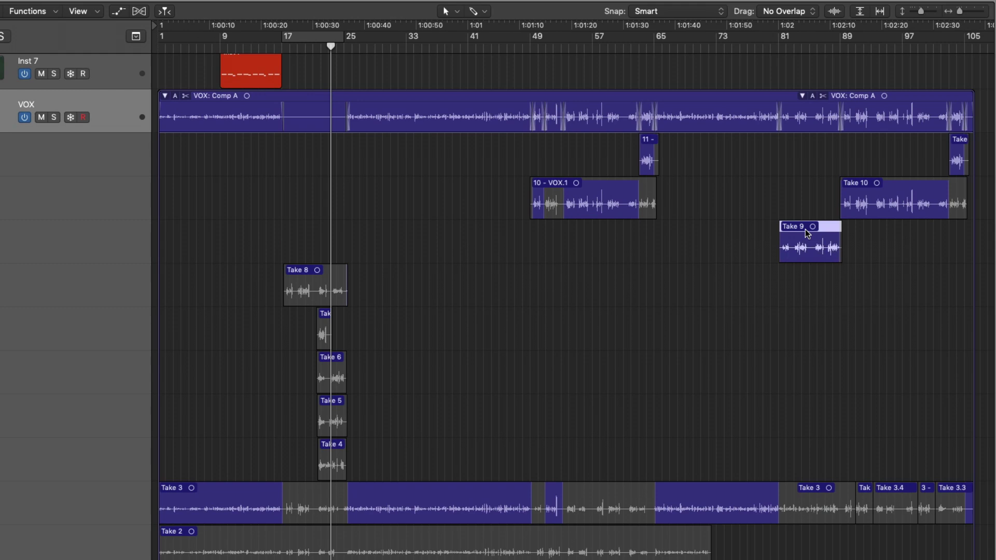
drag(825, 227, 992, 233)
scroll(856, 248, right, 2)
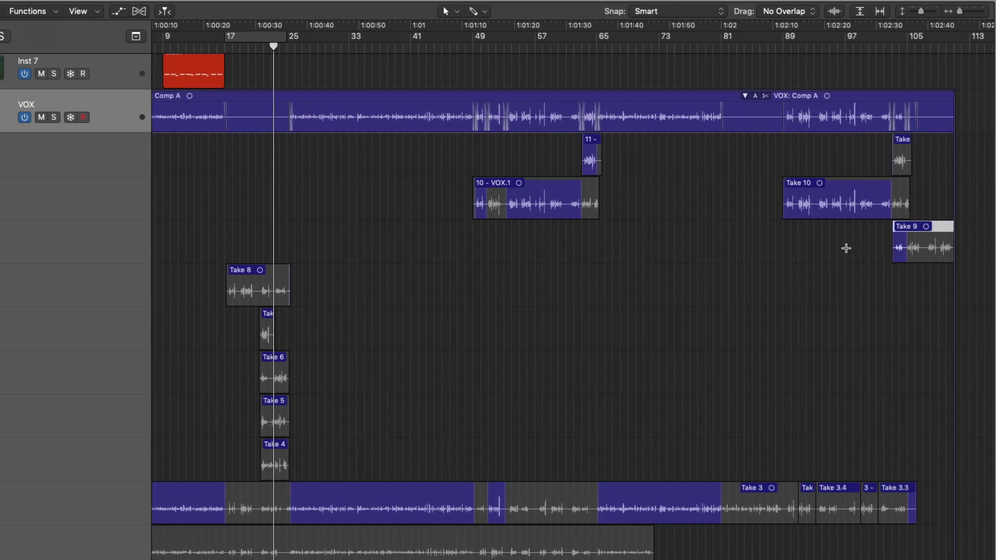
key(super+z)
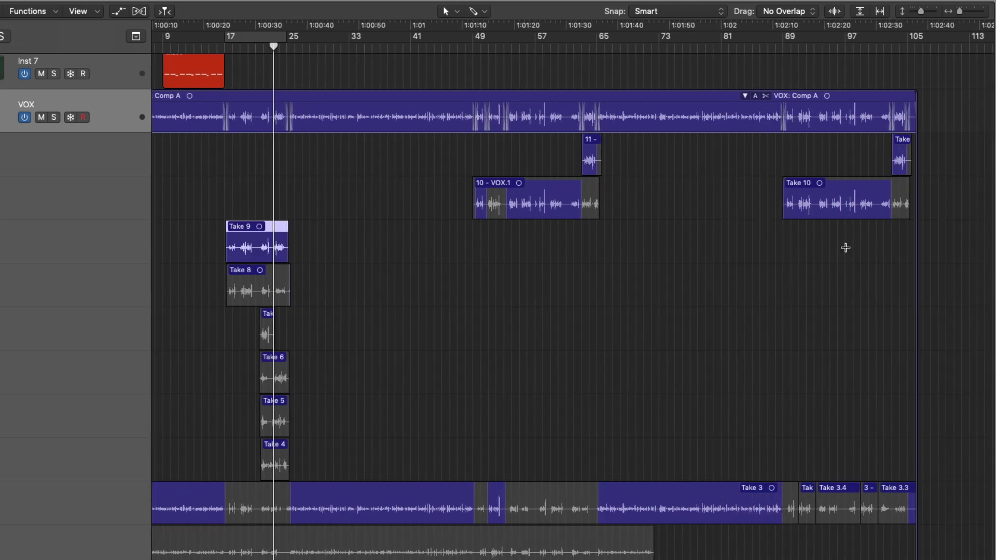
drag(281, 230, 279, 205)
scroll(491, 187, left, 2)
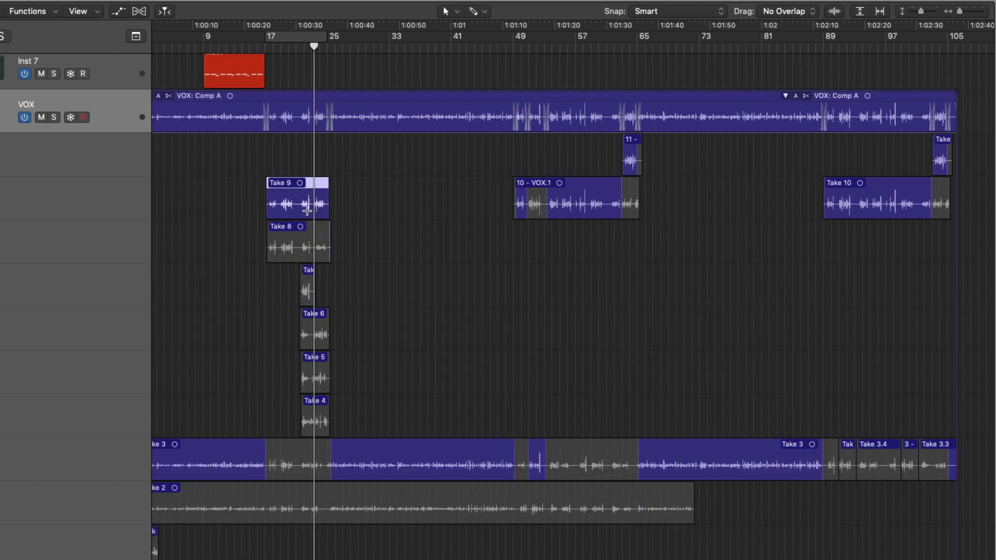
drag(307, 210, 311, 253)
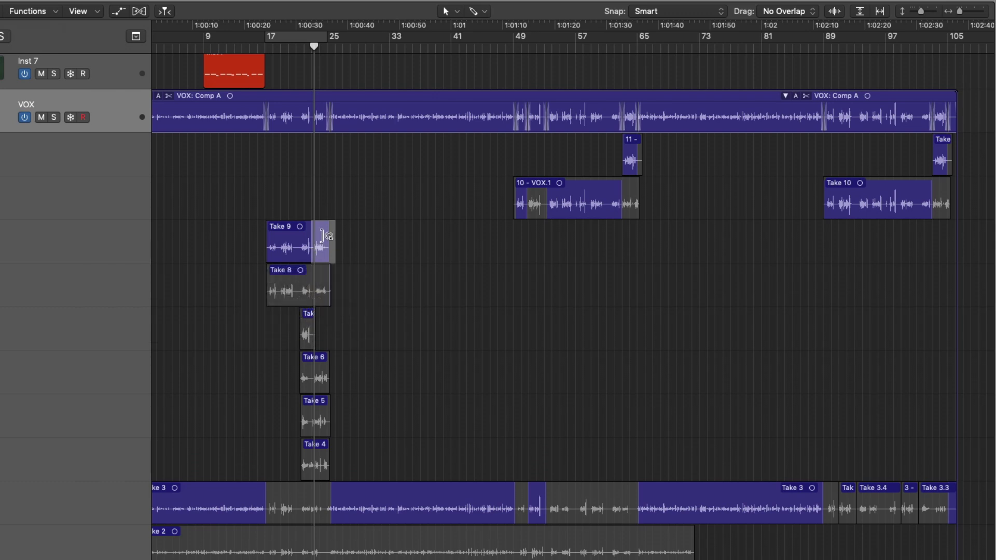
Split, move and trim the end of Take 9, then undo so Take 9 stays intact
click(323, 238)
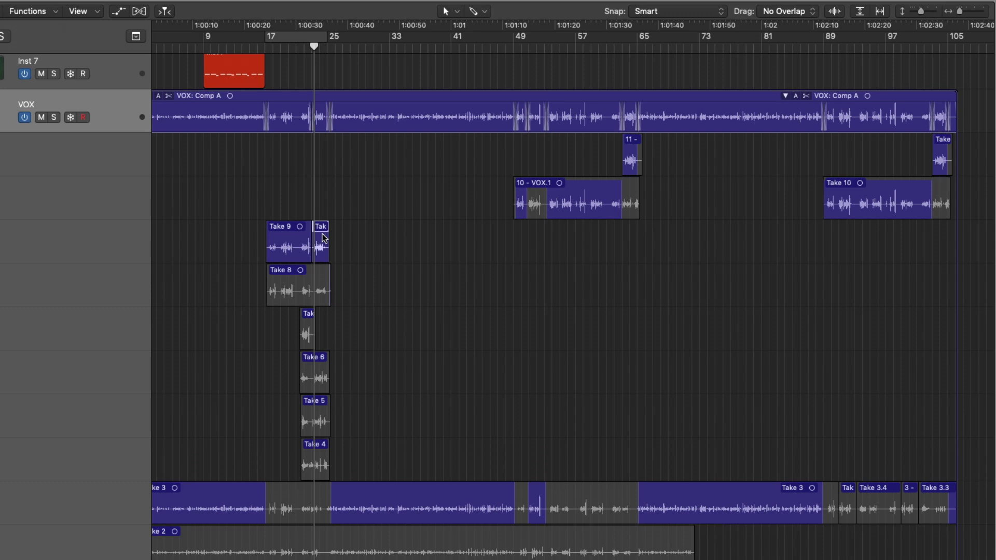
drag(323, 239, 401, 244)
key(super+z)
key(super+z)
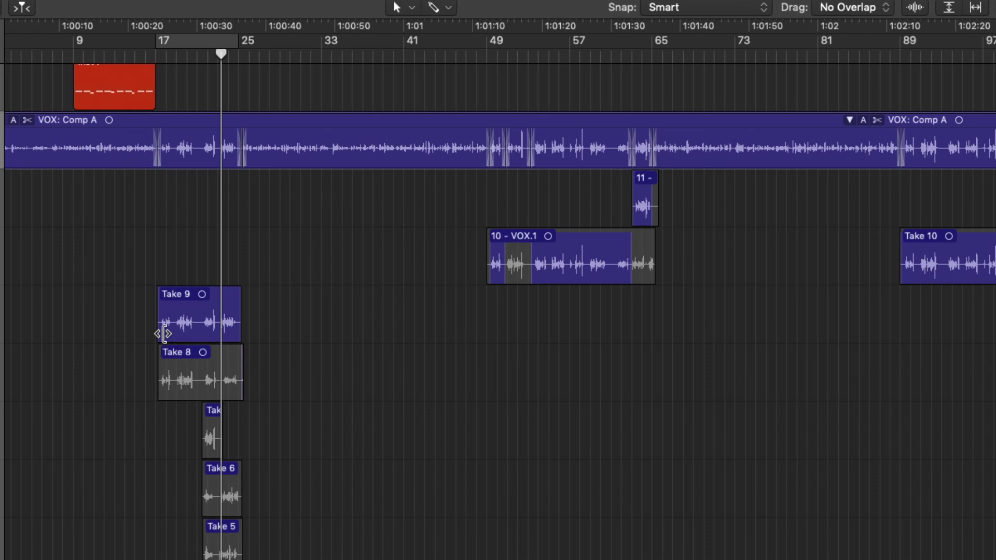
drag(235, 336, 290, 319)
click(231, 313)
drag(208, 333, 241, 332)
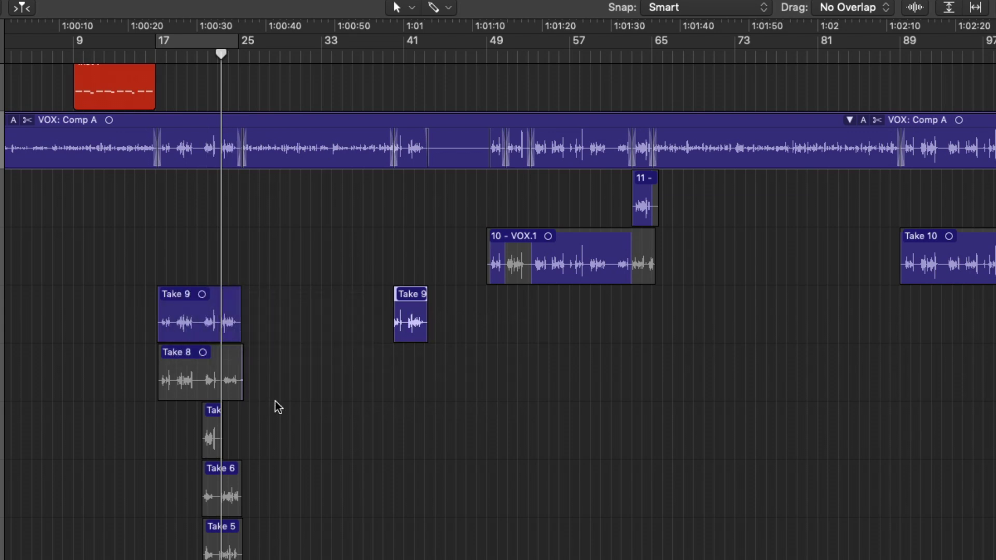
key(Delete)
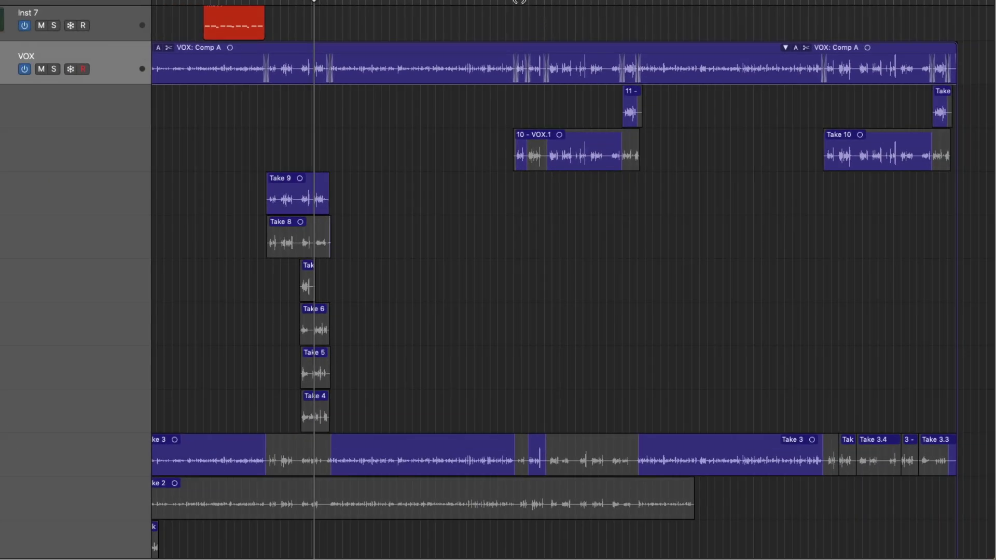
click(498, 58)
click(506, 4)
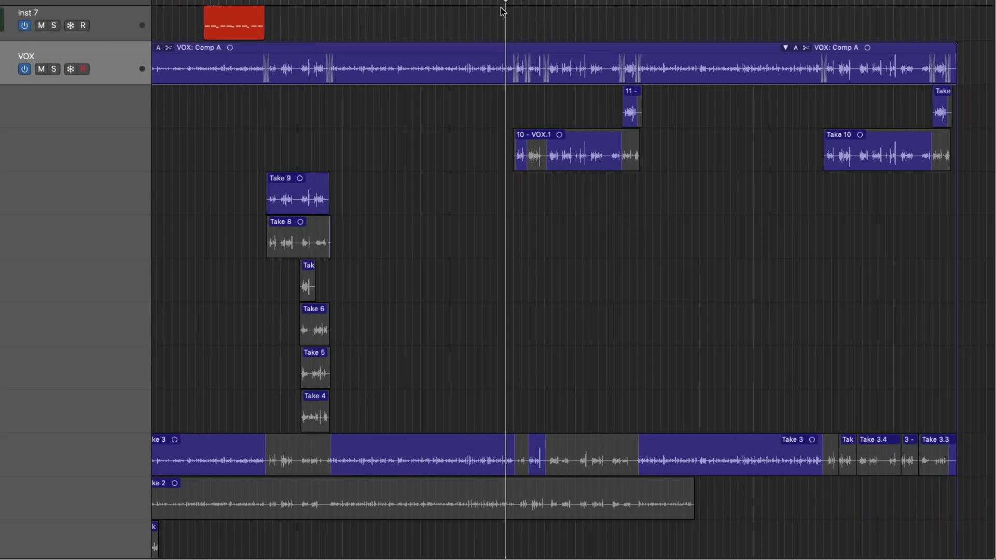
click(444, 49)
key(super+t)
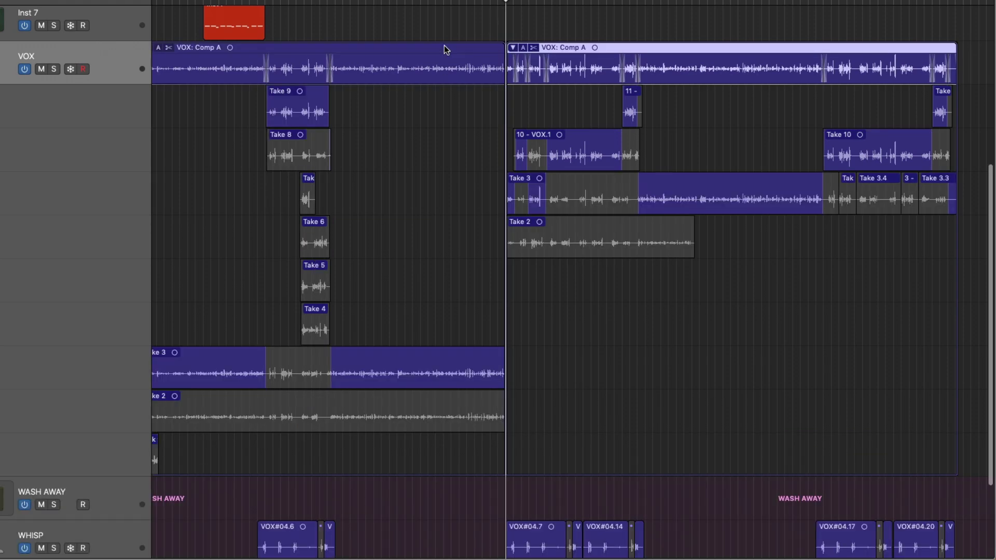
scroll(460, 86, up, 1)
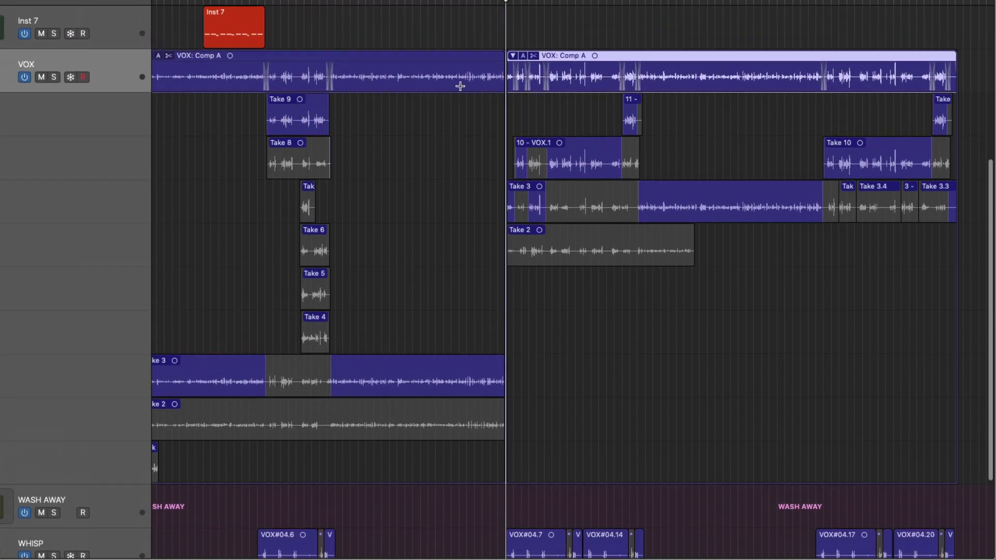
key(super+z)
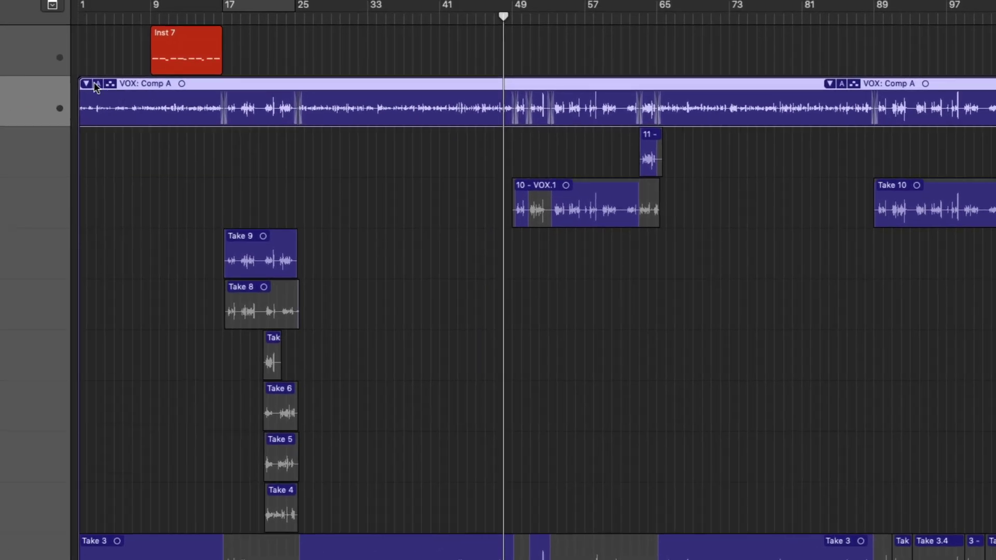
Duplicate Comp A from the take folder's comp pop-up to create Comp B
scroll(96, 87, down, 3)
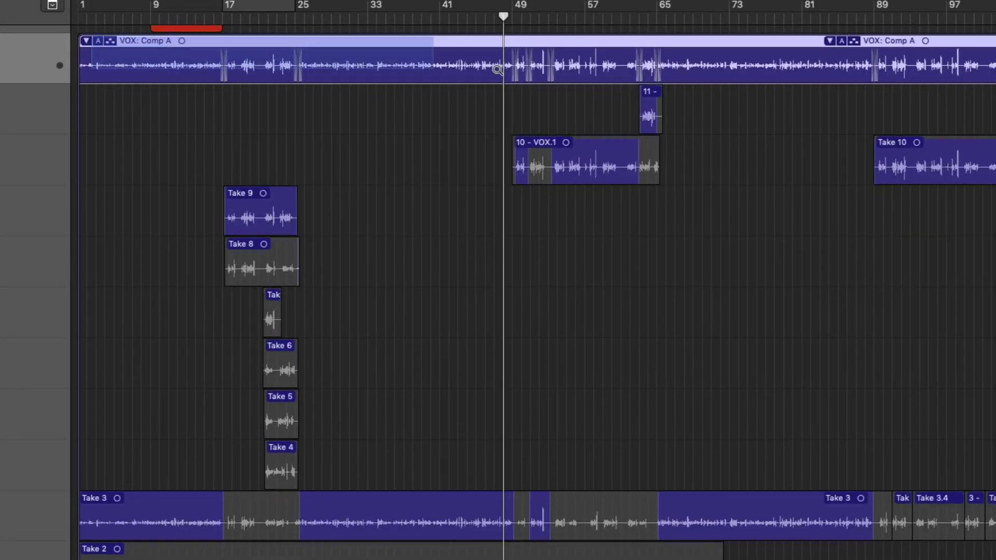
key(z)
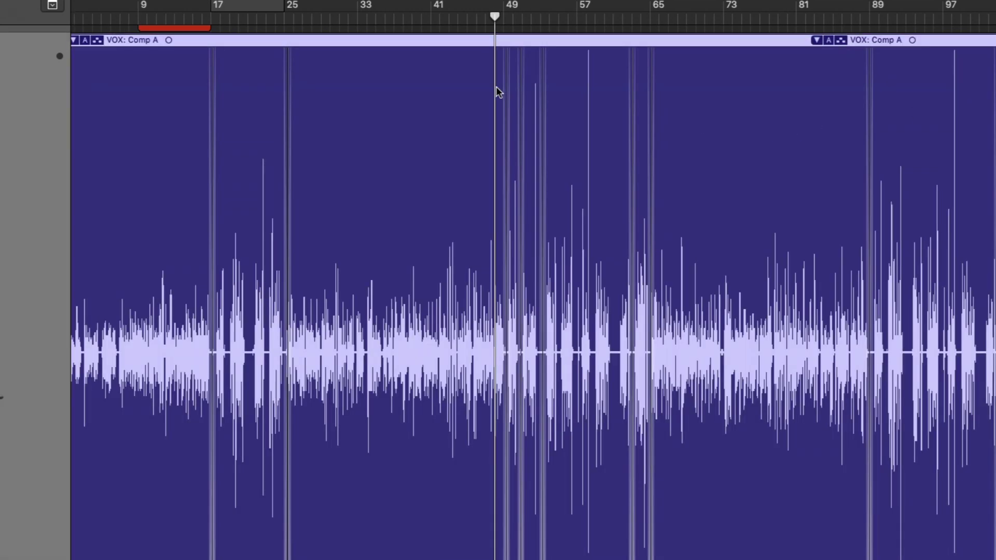
click(441, 136)
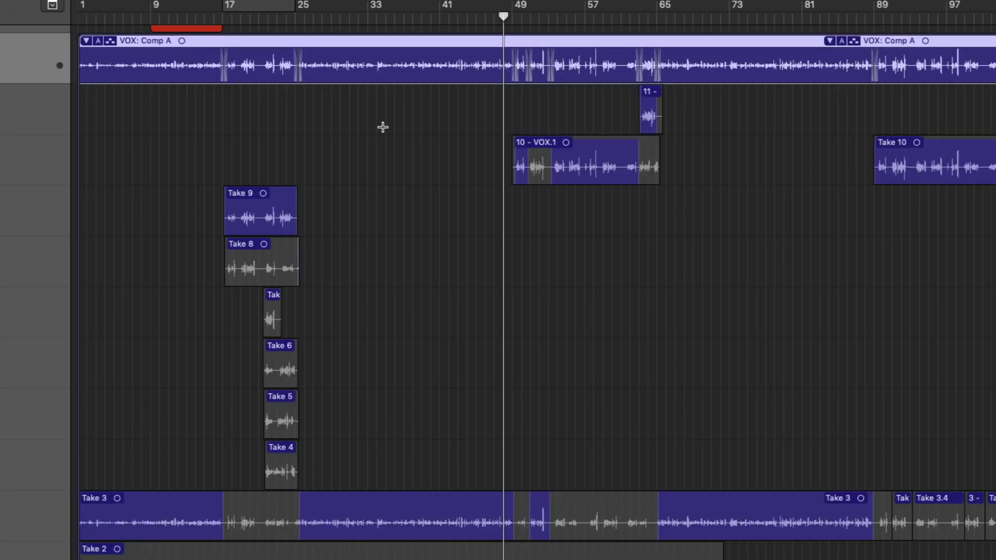
click(99, 41)
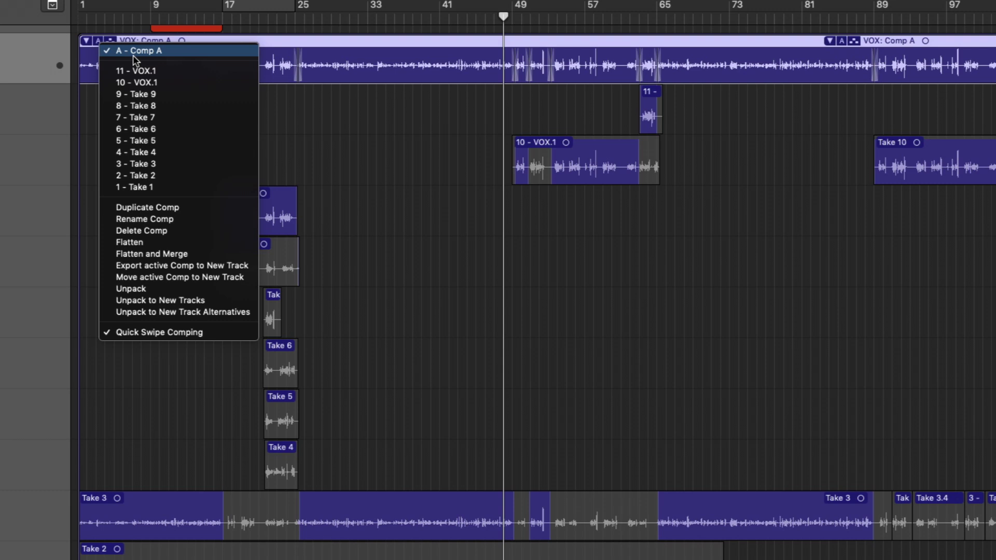
click(158, 207)
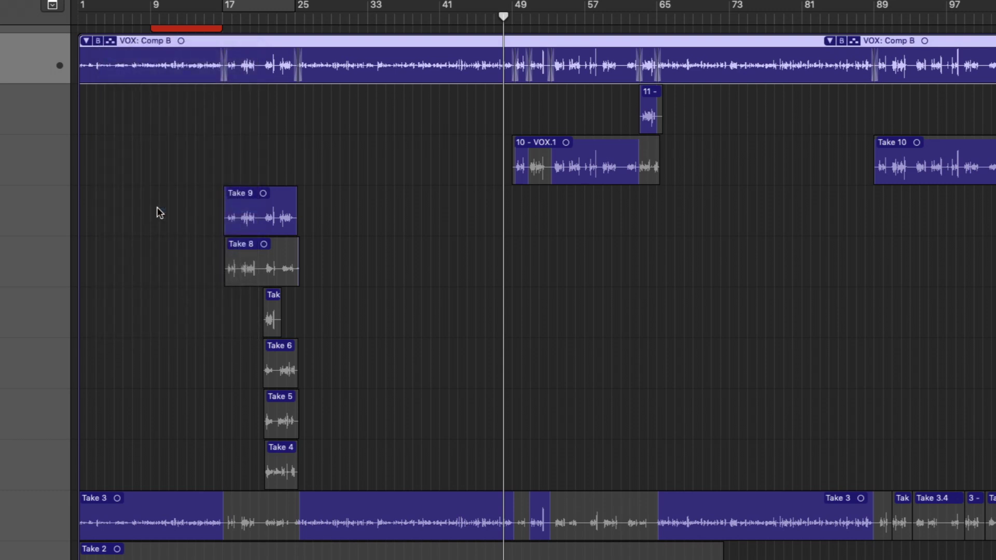
Audition Take 1, Take 2 and Comp A, then make Comp B the active comp
click(97, 43)
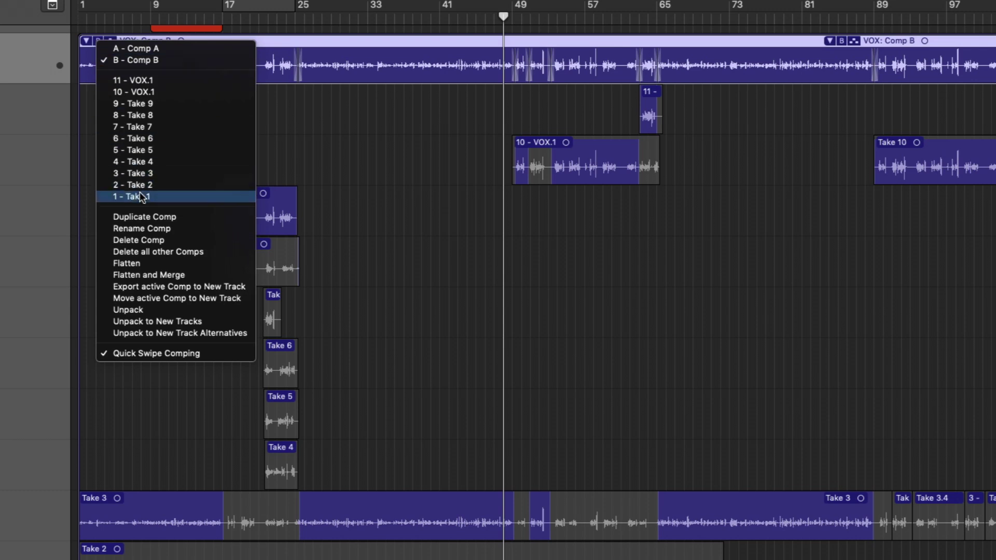
click(140, 197)
click(100, 42)
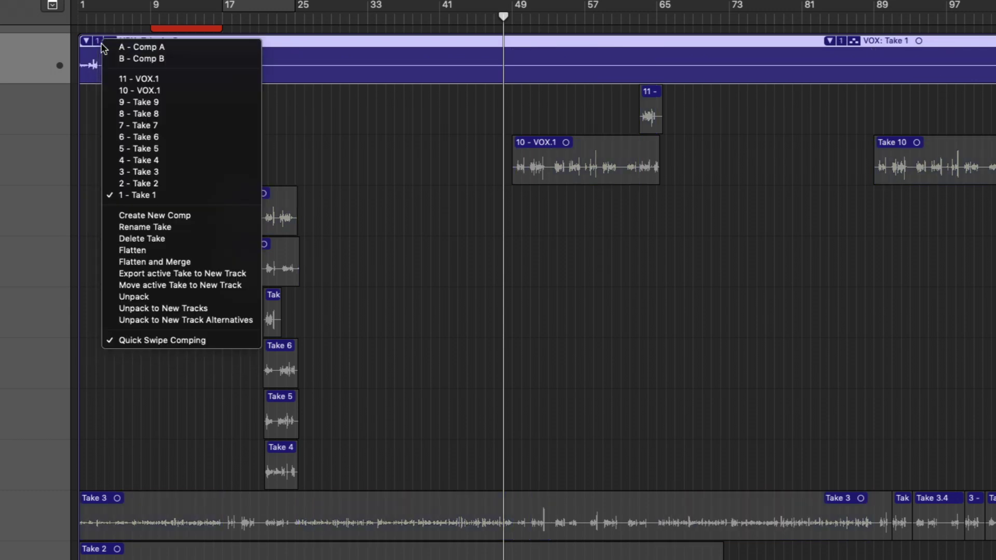
click(156, 184)
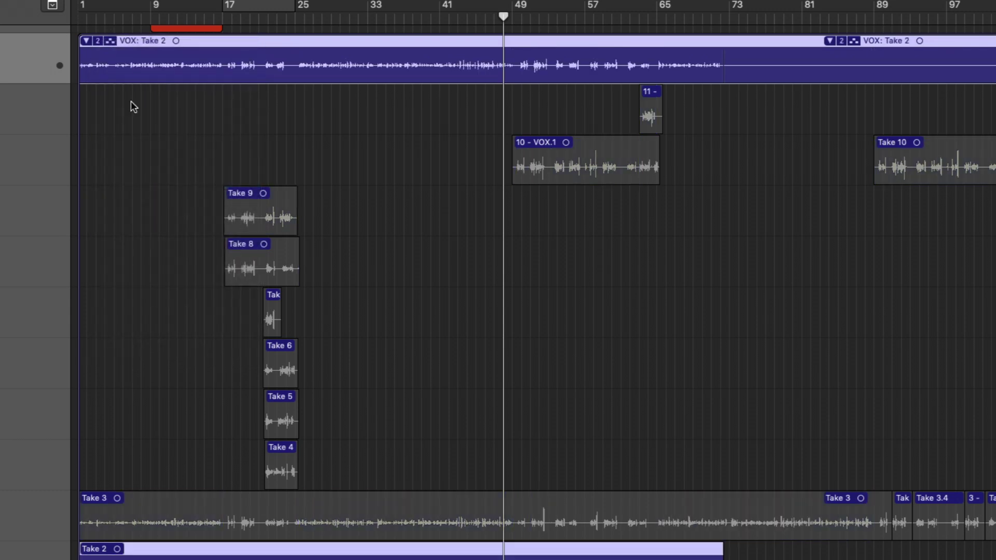
click(99, 43)
click(132, 45)
click(99, 40)
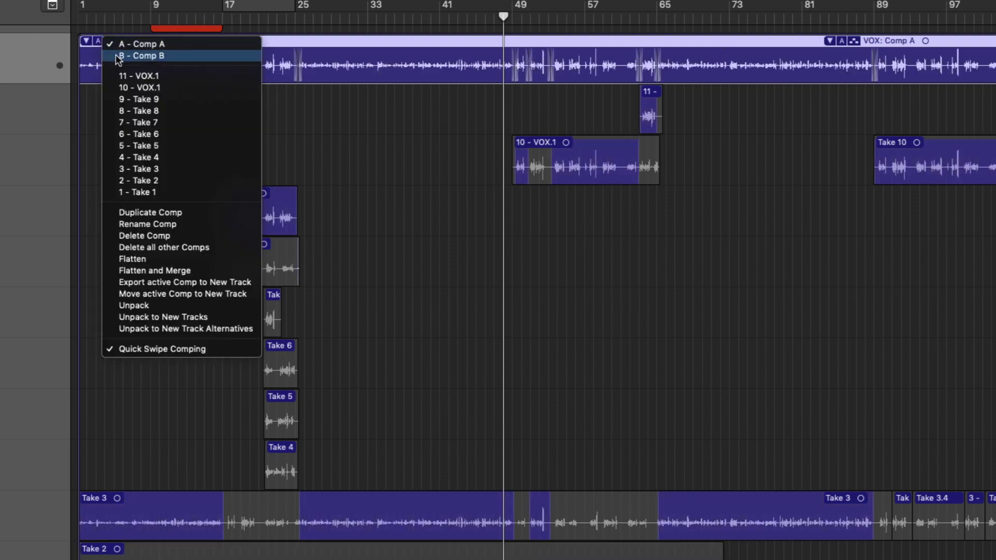
click(140, 55)
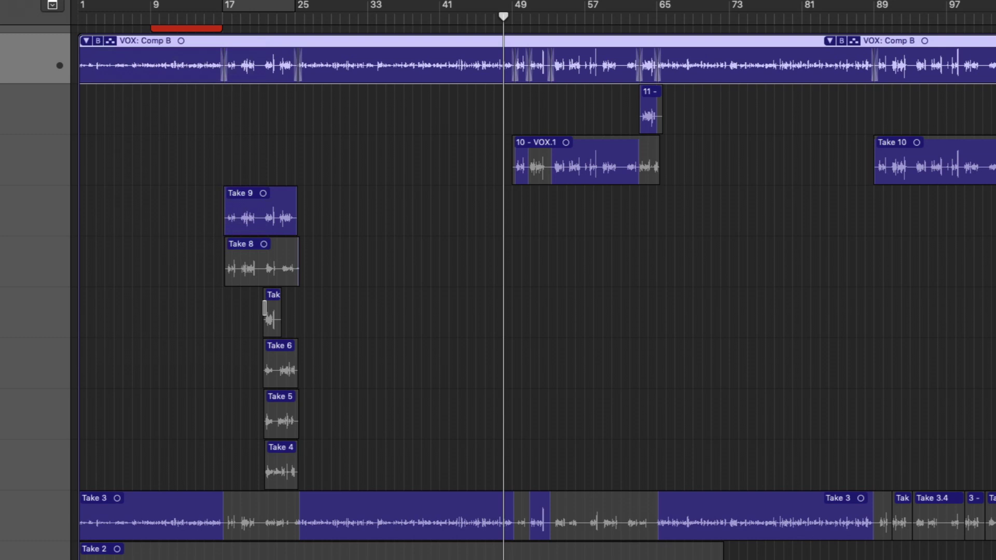
Comp sections of Take 4 and Take 7 into Comp B, plus Take 3 near bar 56
click(280, 455)
click(271, 302)
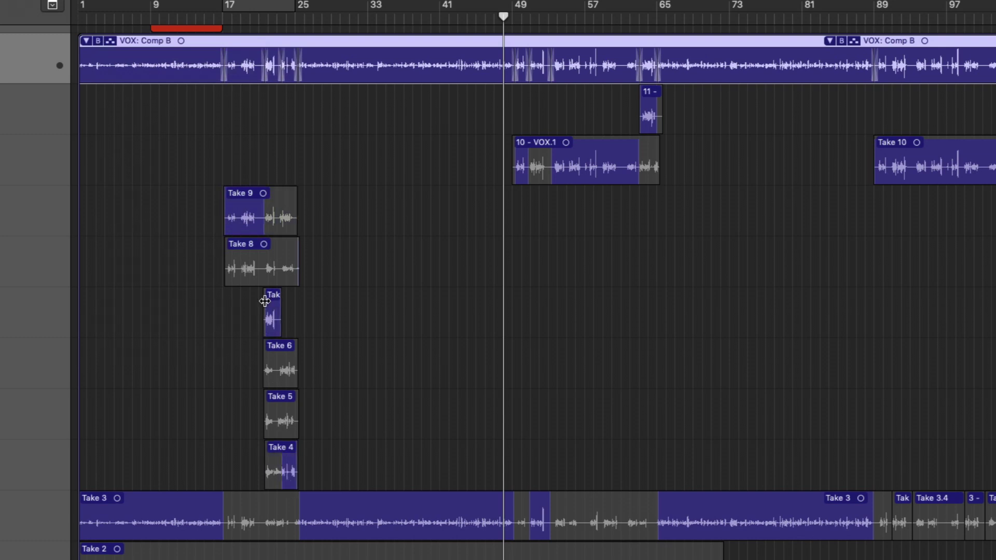
drag(582, 518, 601, 512)
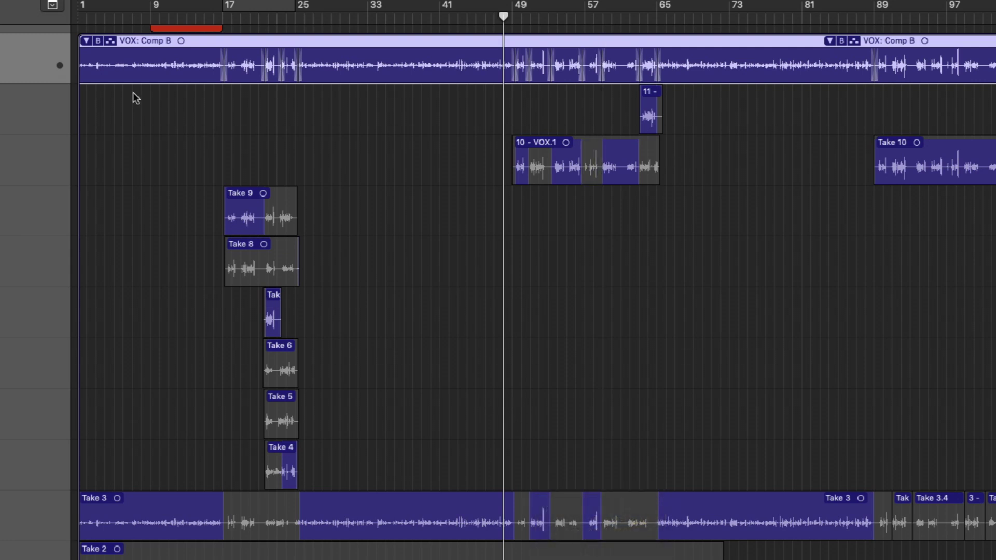
Compare against Comp A, return to Comp B, and duplicate it as Comp C
click(106, 42)
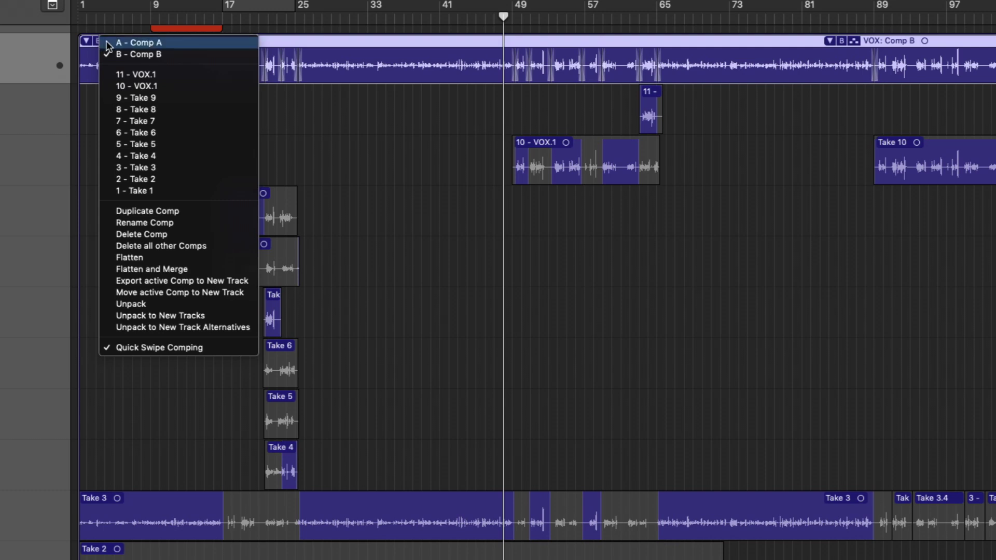
click(108, 42)
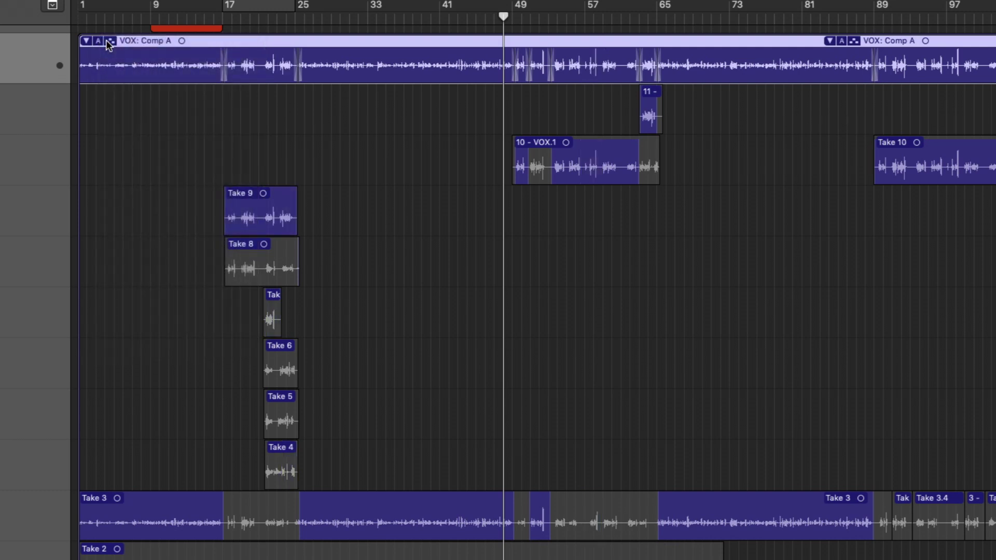
click(106, 41)
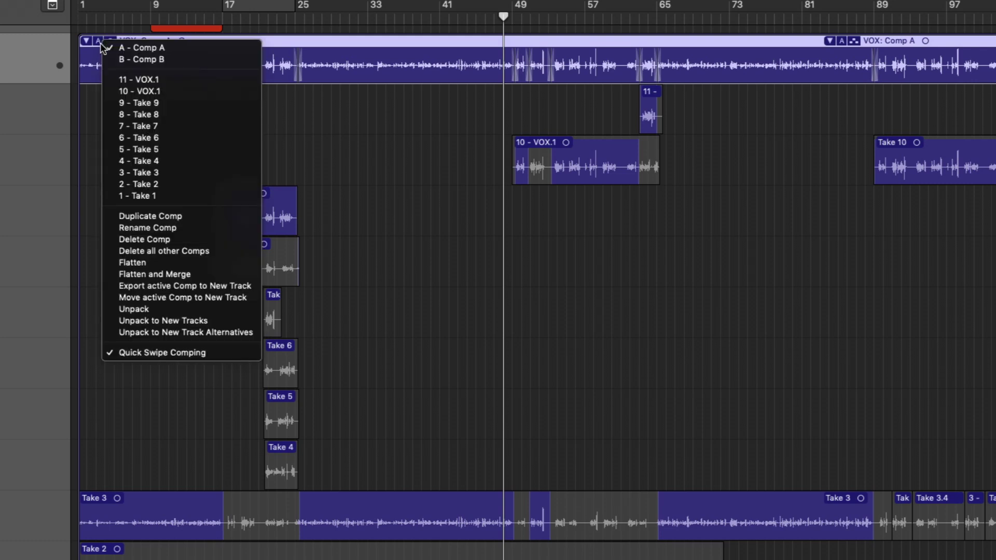
click(128, 59)
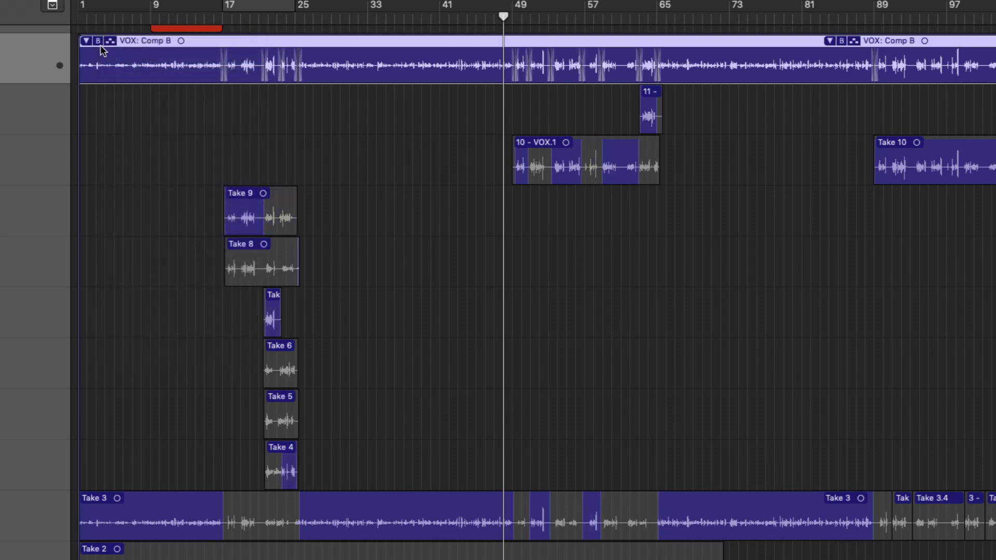
click(103, 43)
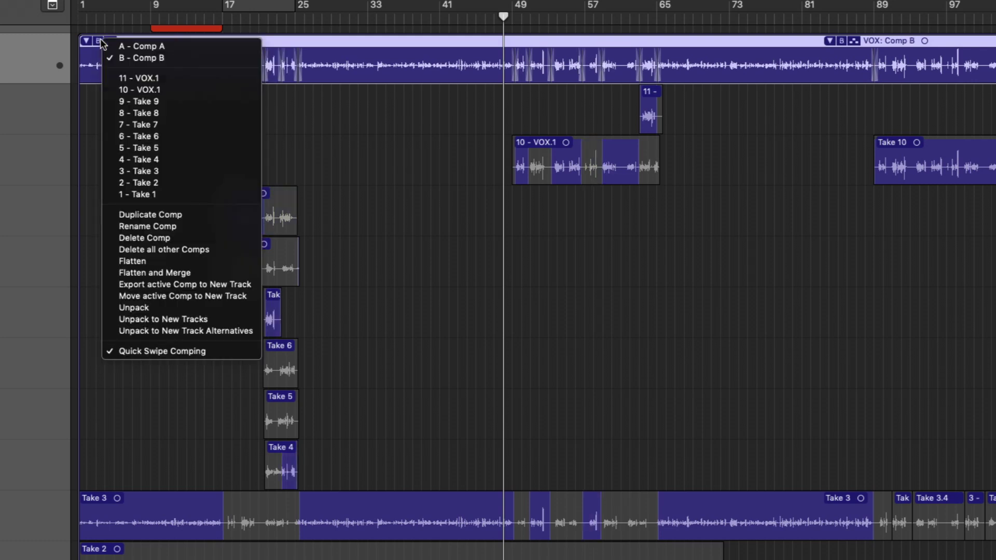
click(143, 215)
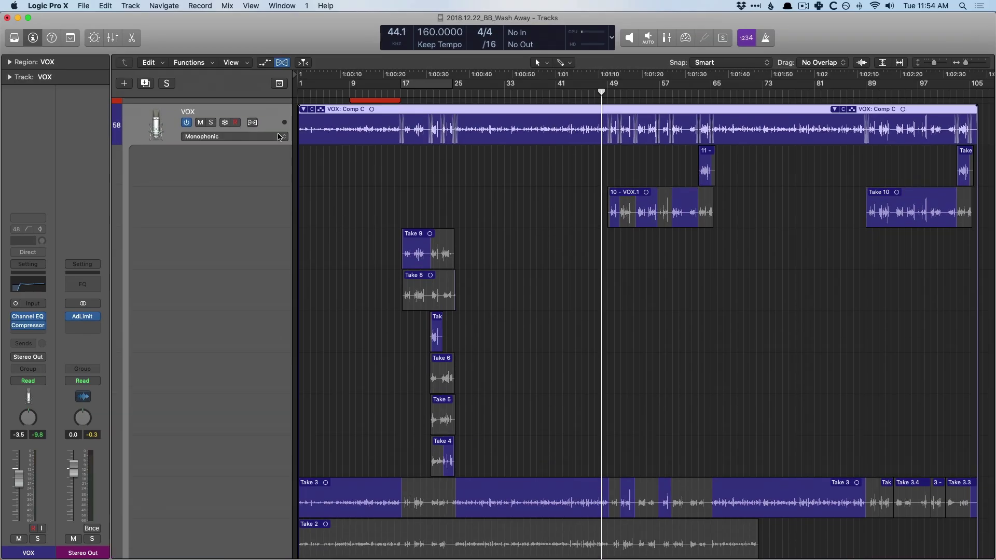
Set the VOX track's Flex mode to Flex Time - Monophonic and zoom in on Take 9
click(280, 137)
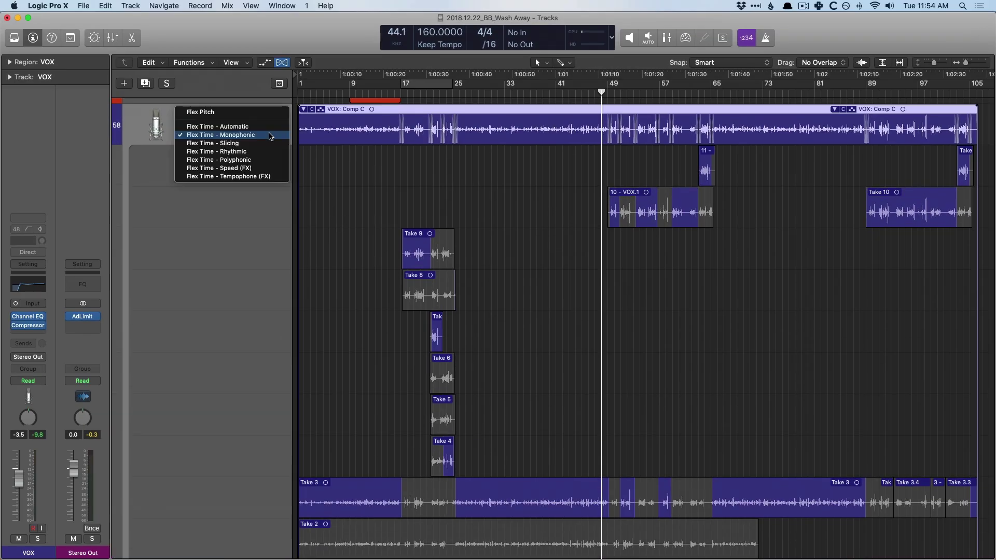
click(271, 136)
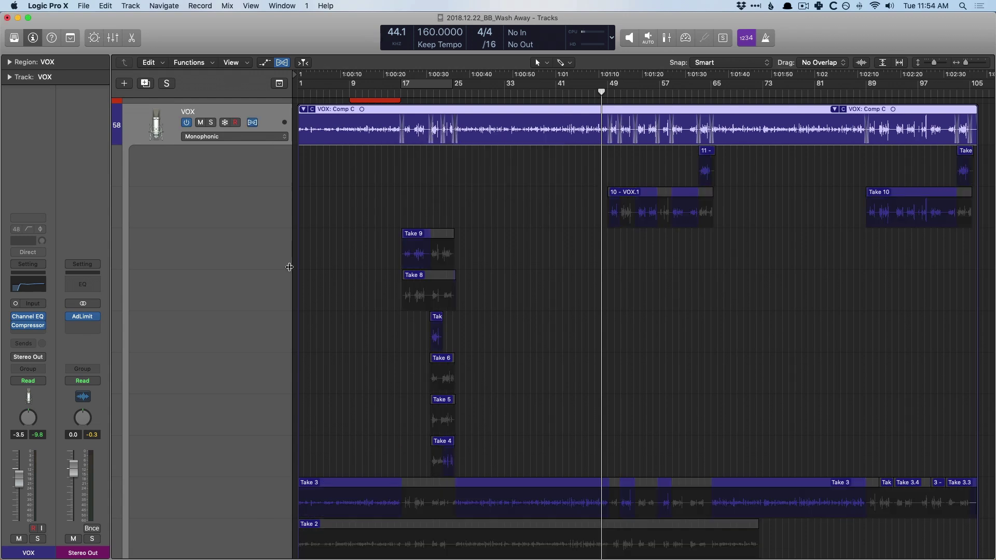
drag(387, 236, 545, 260)
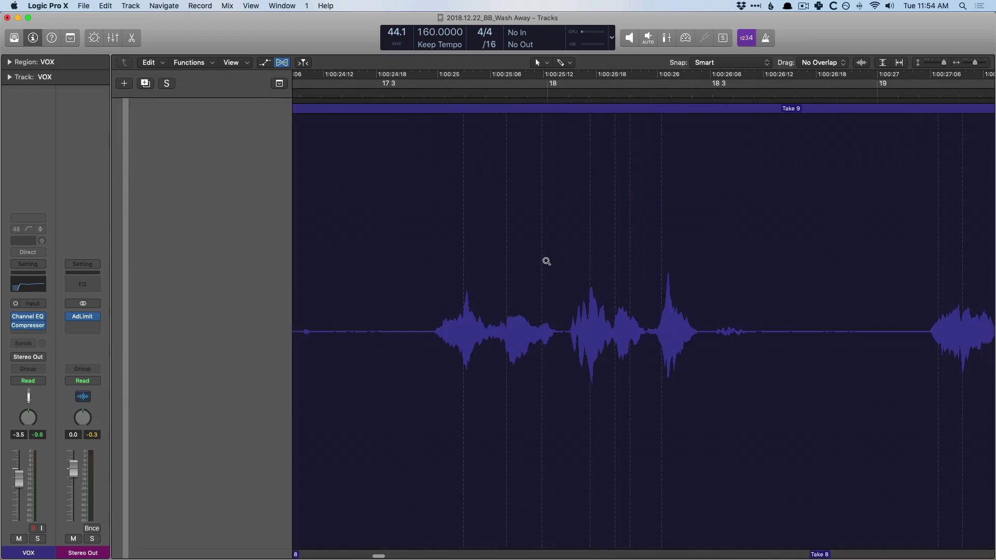
Zoom out to Take 8 and comp two of its sections, around bar 22, into the vocal
ctrl+alt+click(549, 263)
ctrl+alt+click(557, 265)
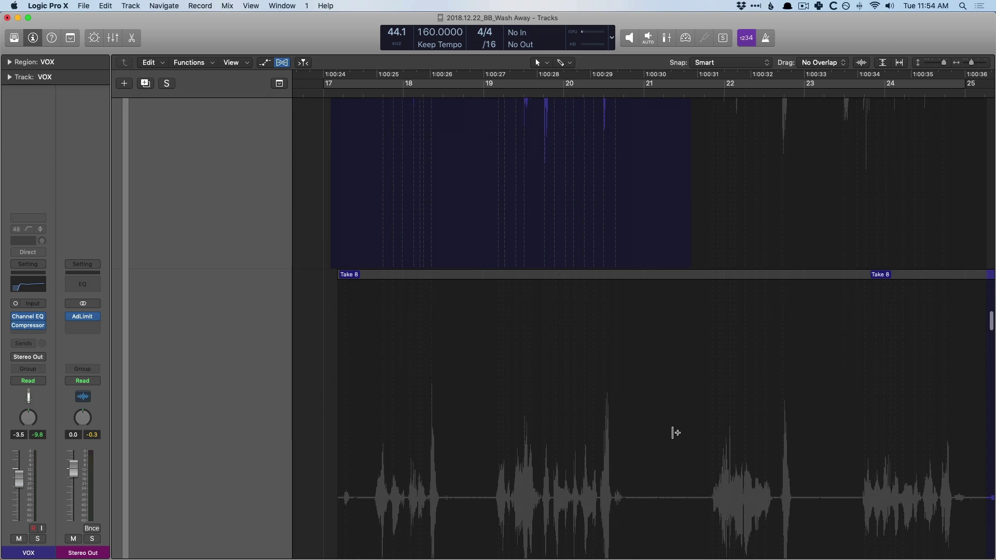
click(713, 414)
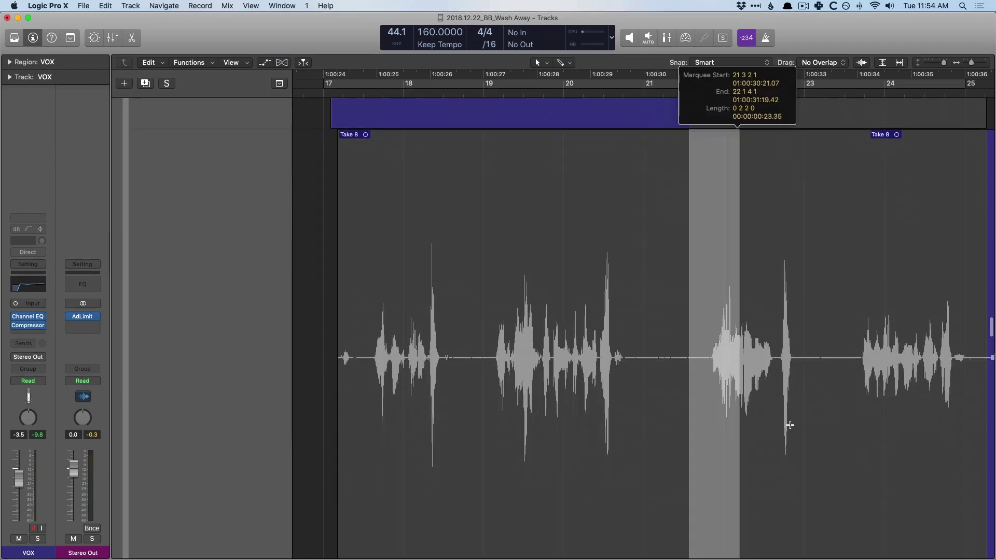
click(616, 182)
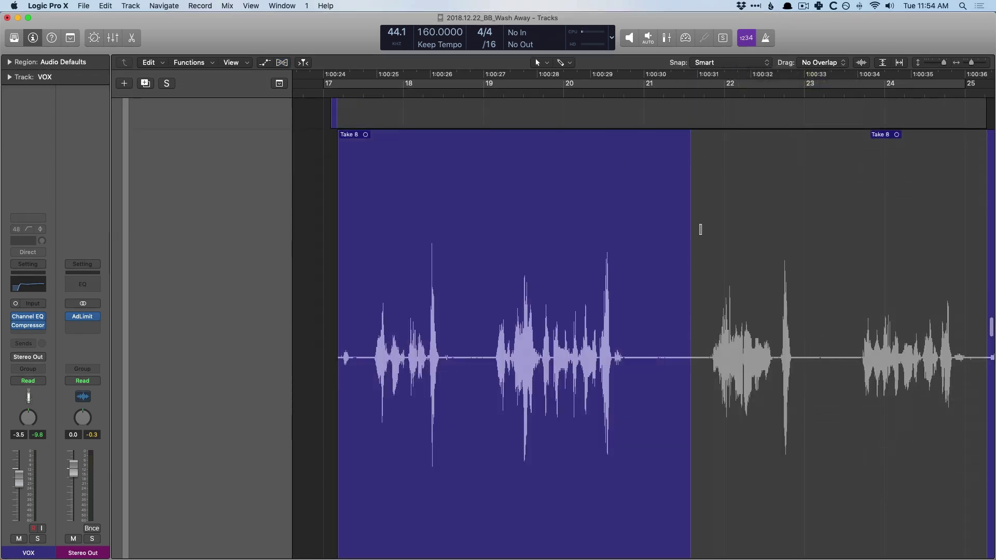
drag(700, 222, 812, 250)
Turn on flex editing with Cmd-F and zoom in on the Take 8 waveform
key(super+f)
click(602, 441)
drag(549, 359, 769, 506)
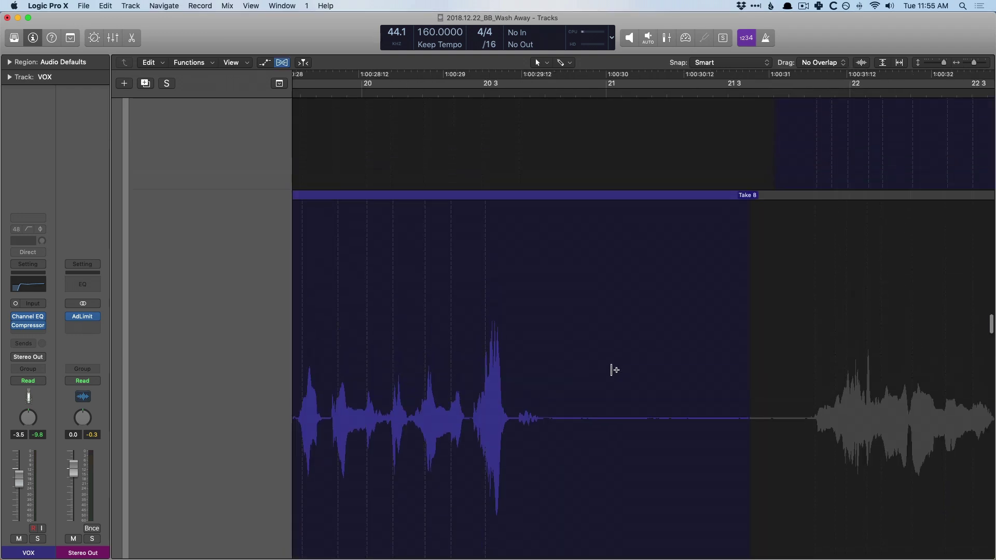
Select Take 8 and drag a flex marker to stretch a word later in time
click(469, 404)
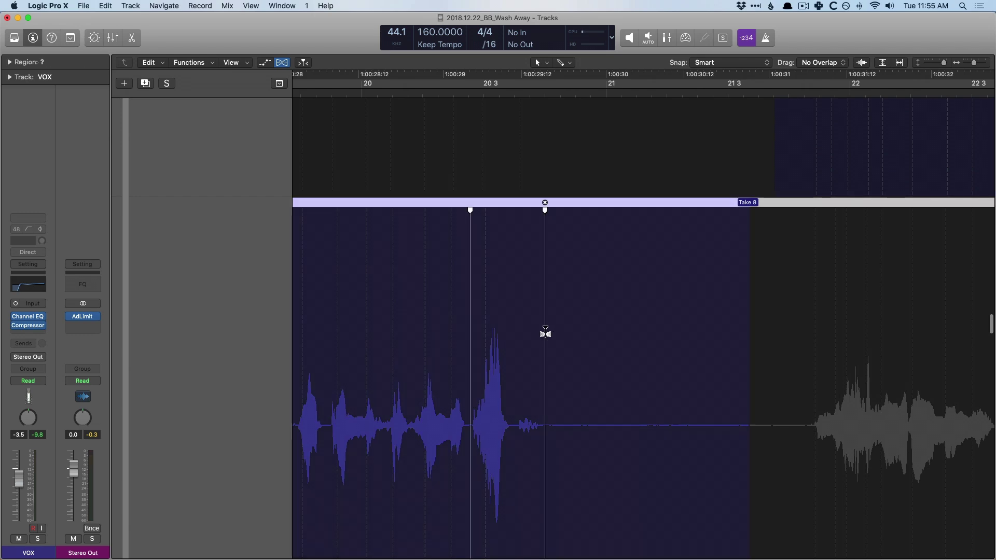
drag(545, 334, 837, 330)
scroll(757, 363, down, 10)
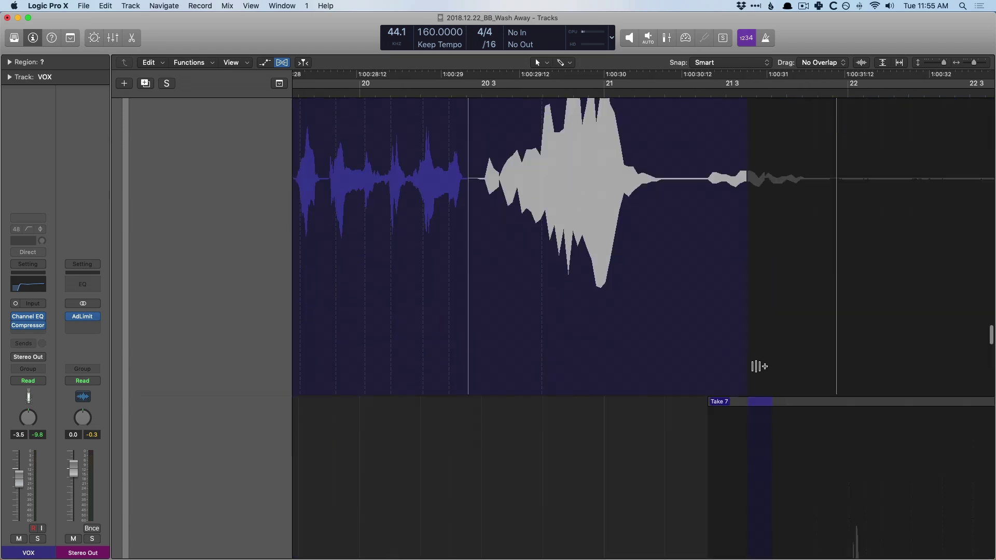
scroll(756, 362, right, 5)
scroll(727, 343, up, 5)
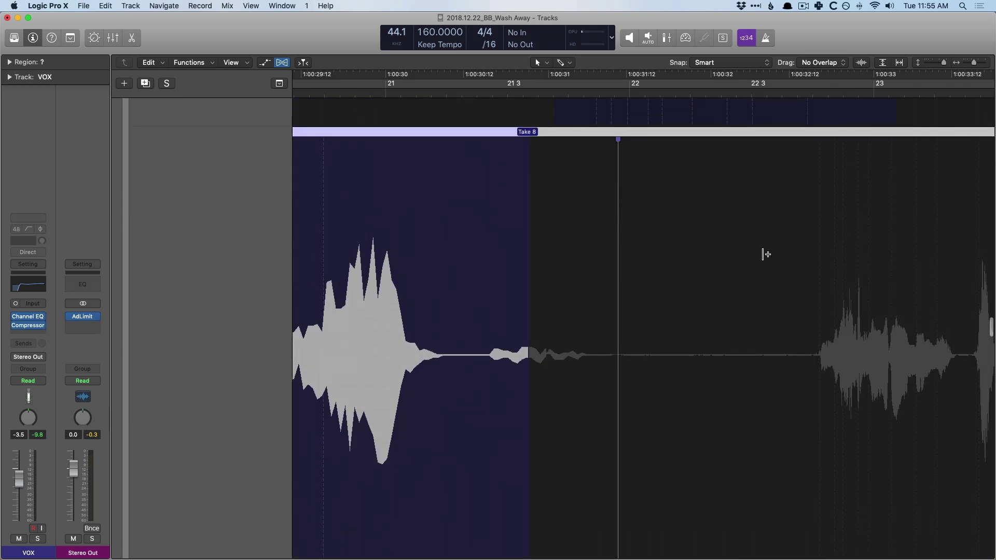
scroll(565, 296, left, 4)
scroll(506, 248, down, 1)
scroll(506, 248, down, 3)
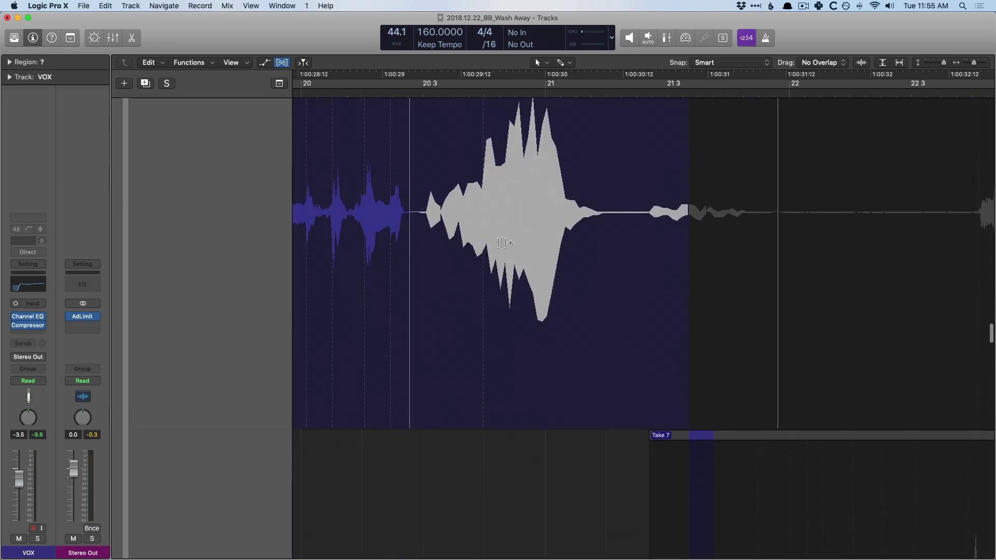
scroll(505, 240, up, 10)
scroll(830, 310, down, 5)
scroll(825, 309, up, 8)
scroll(826, 311, up, 3)
scroll(825, 307, down, 10)
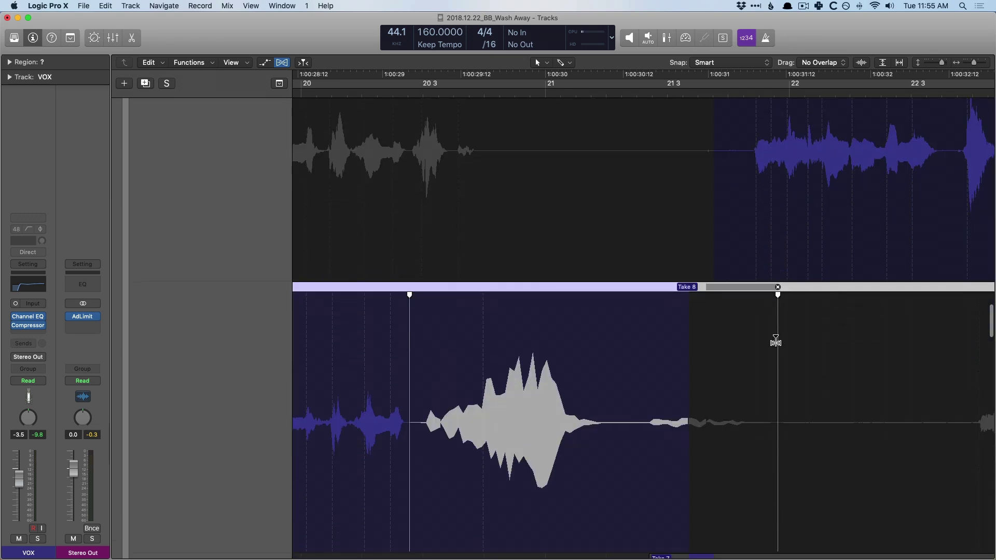
Remove the flex stretch from Take 8 and zoom out to the whole VOX take folder
mouse_move(752, 337)
mouse_down()
mouse_move(667, 338)
mouse_move(807, 329)
mouse_move(836, 311)
mouse_move(747, 325)
mouse_up()
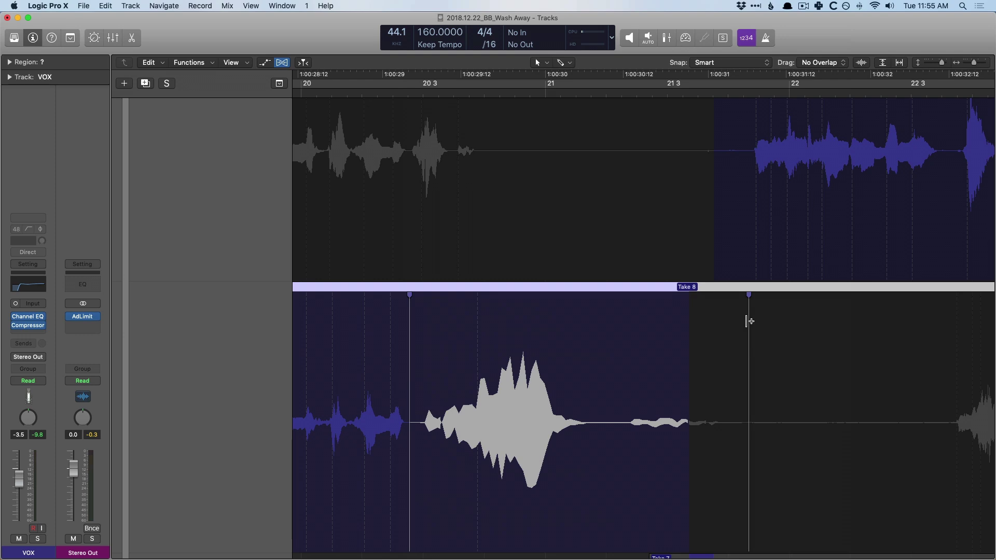
click(749, 321)
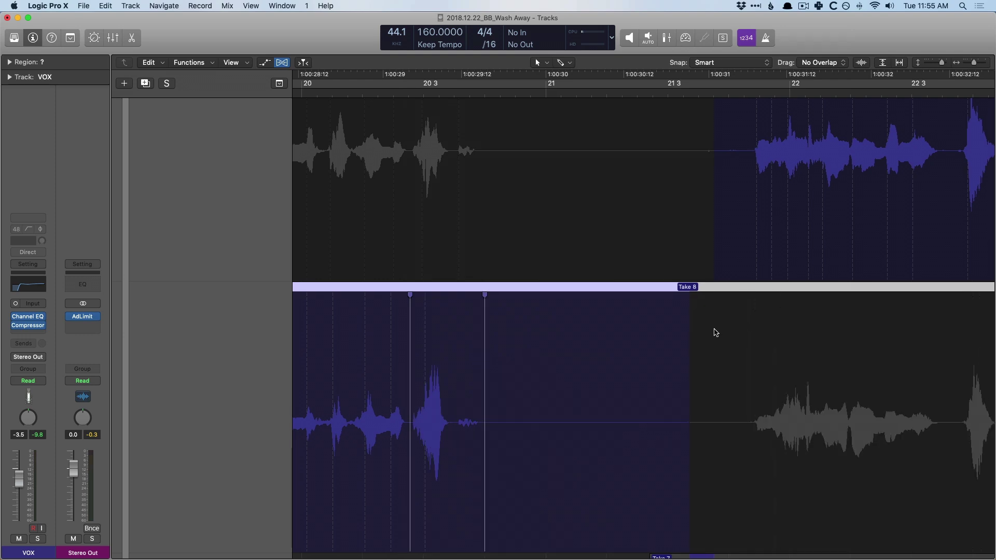
key(z)
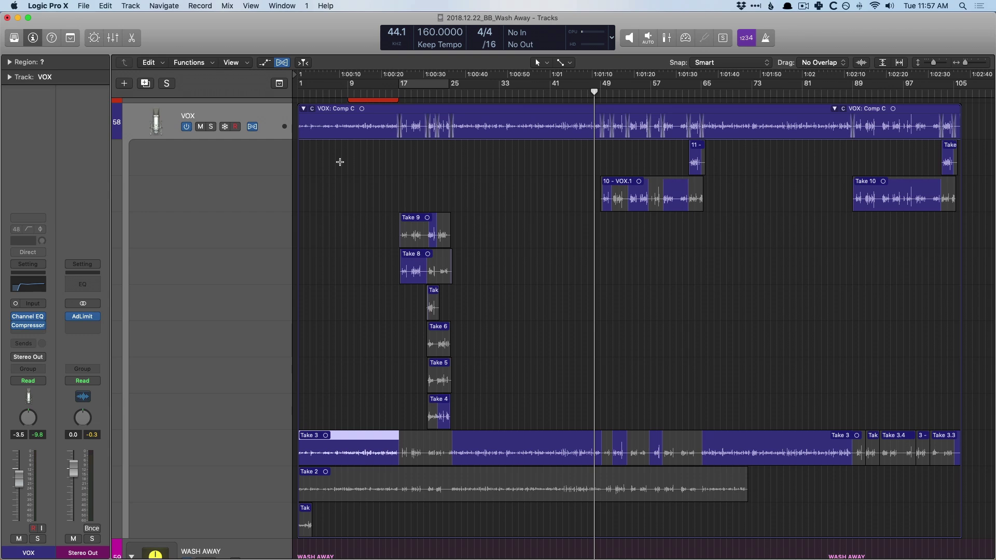
Open the File > Bounce options and close them without bouncing
click(86, 7)
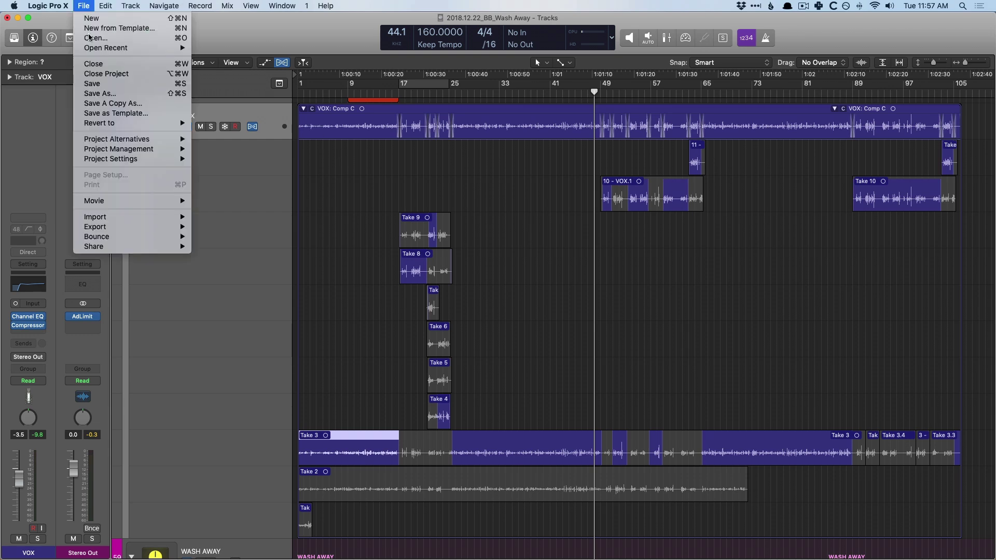
mouse_move(120, 237)
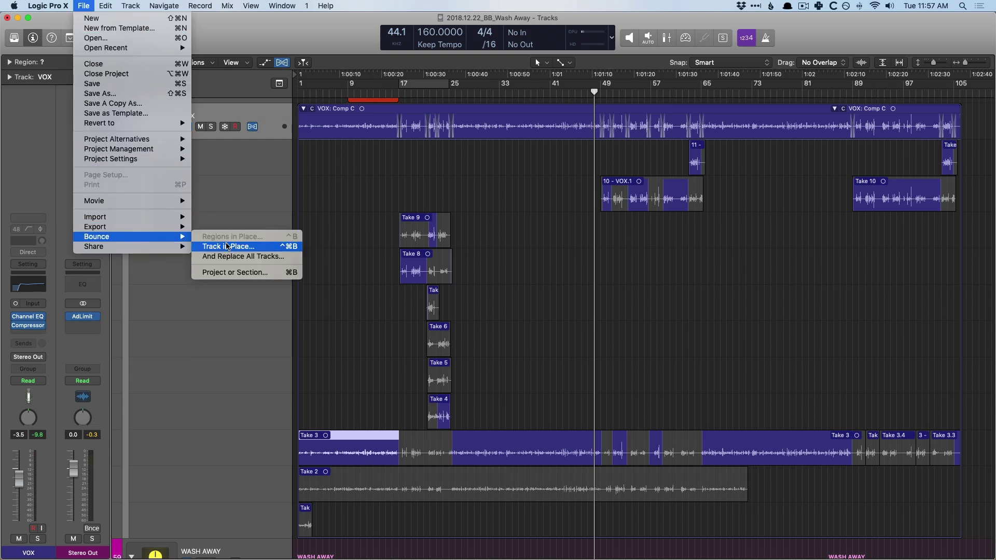
click(327, 174)
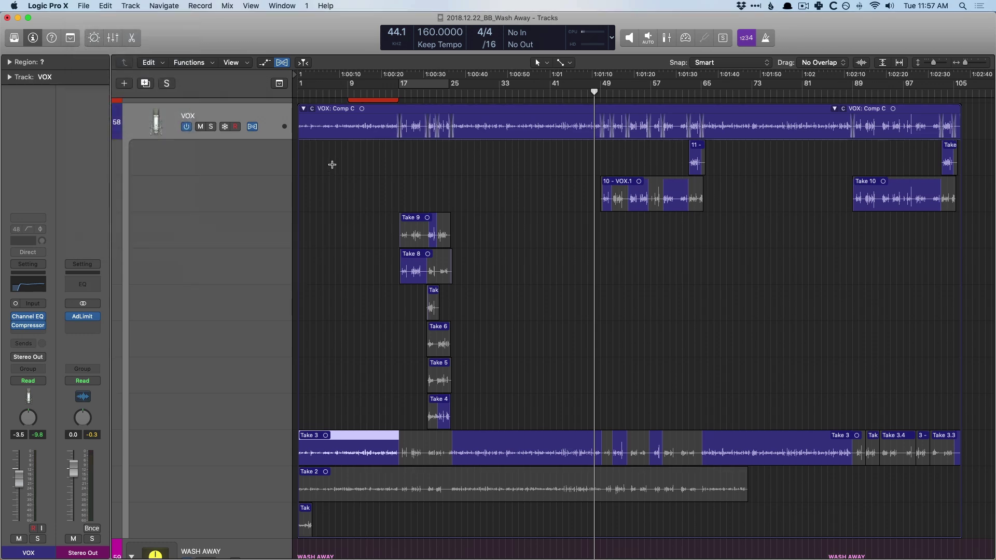
Collapse the VOX take folder, re-expand its take lanes and bring up its comp menu
click(303, 109)
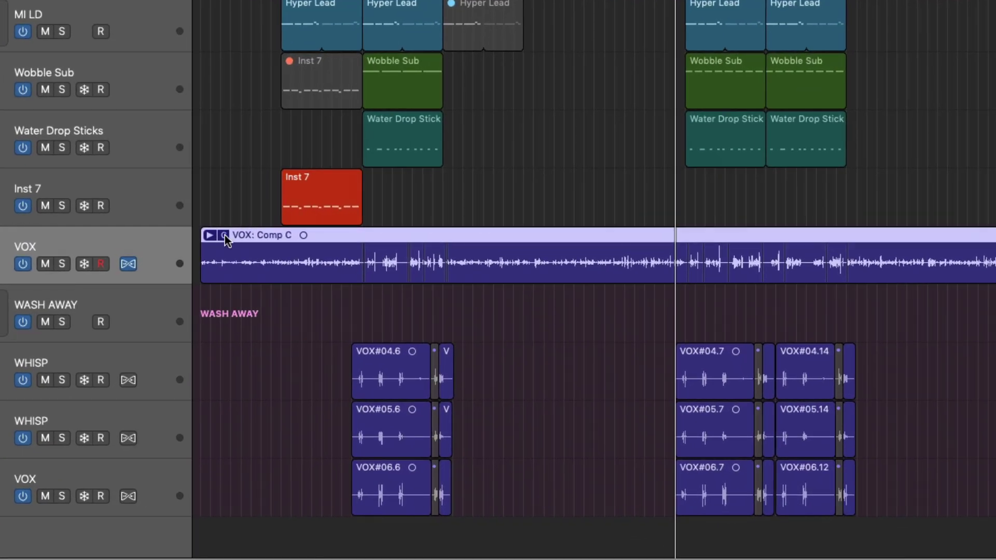
click(283, 316)
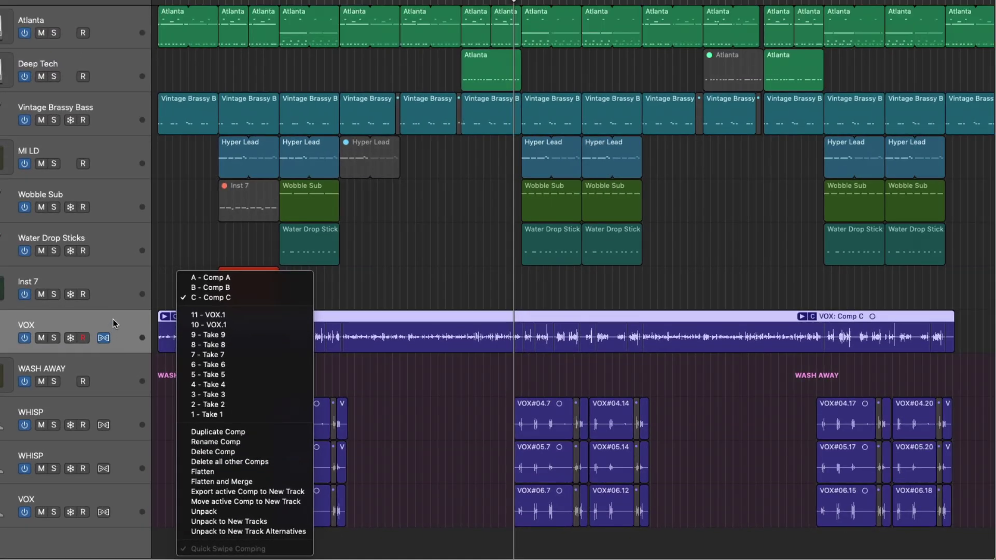
key(Escape)
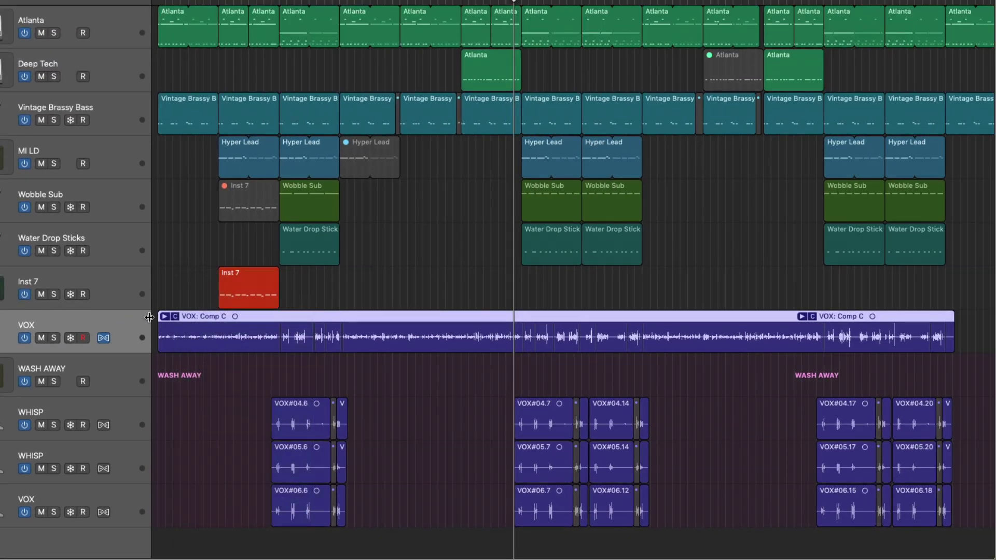
click(188, 274)
scroll(175, 323, down, 10)
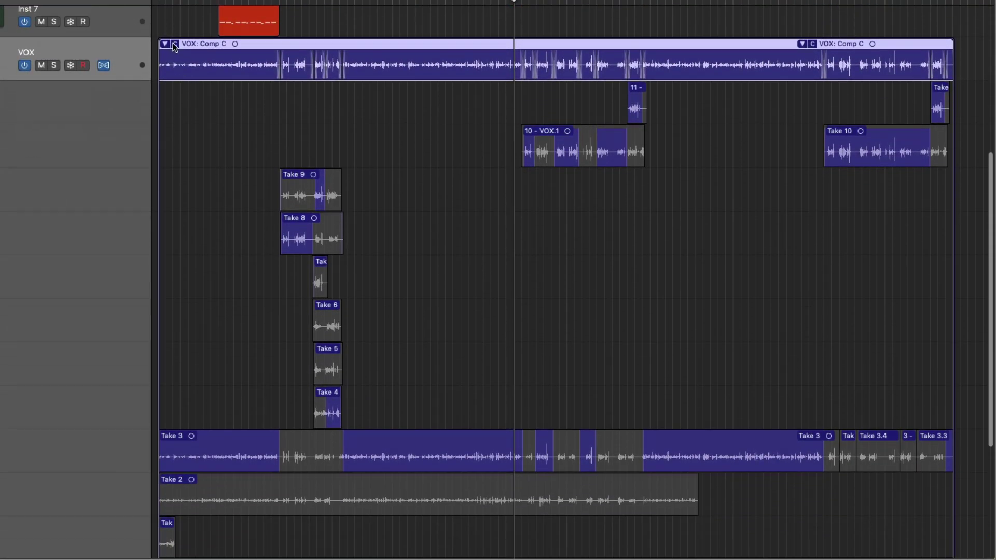
click(175, 45)
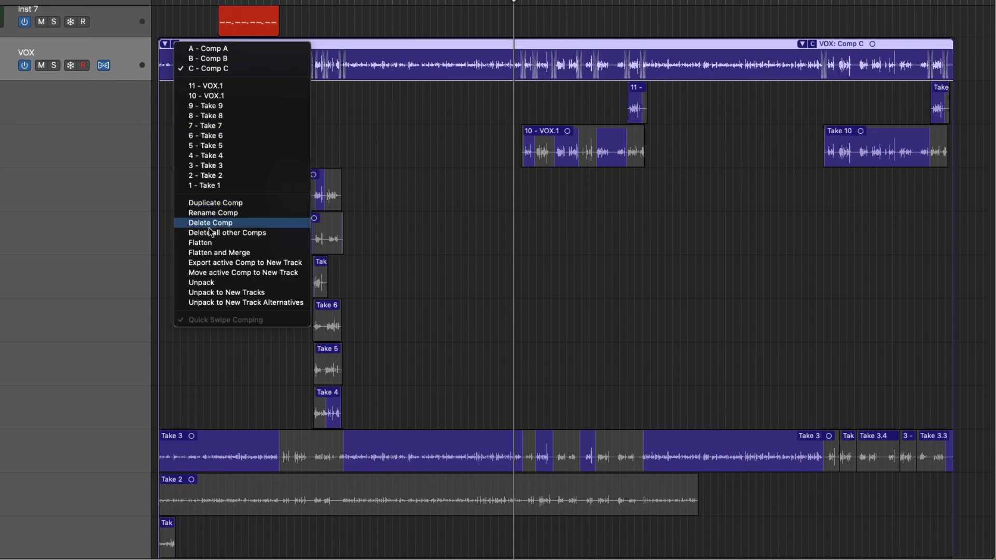
Flatten the VOX take folder into Comp C regions, then undo to restore the take lanes
click(206, 244)
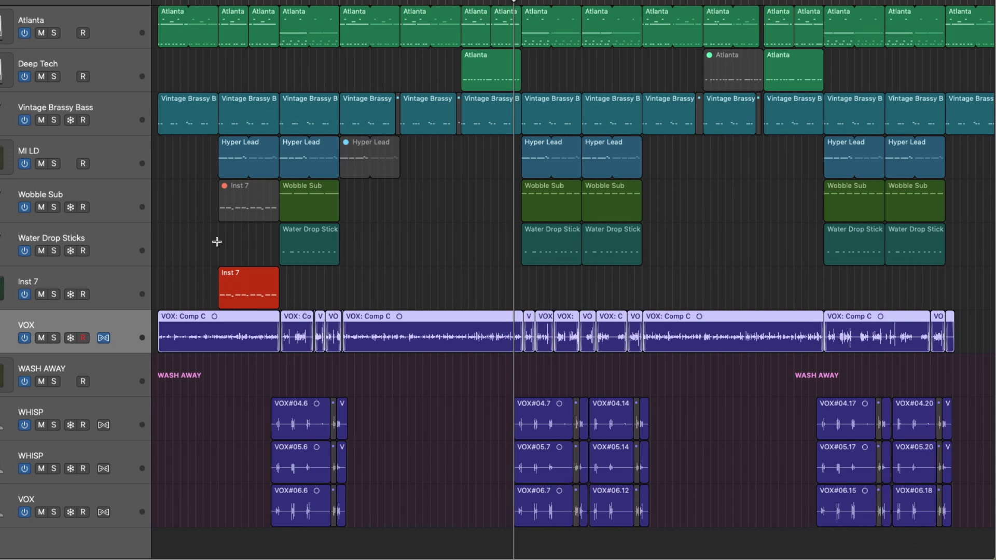
key(super+z)
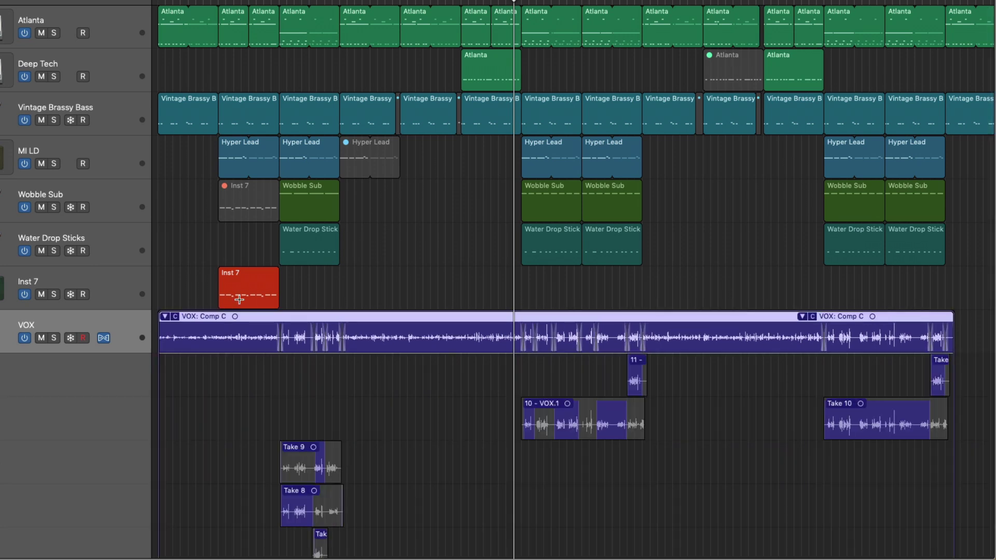
Flatten and merge the VOX comp into one continuous Comp C region and play it back
click(175, 316)
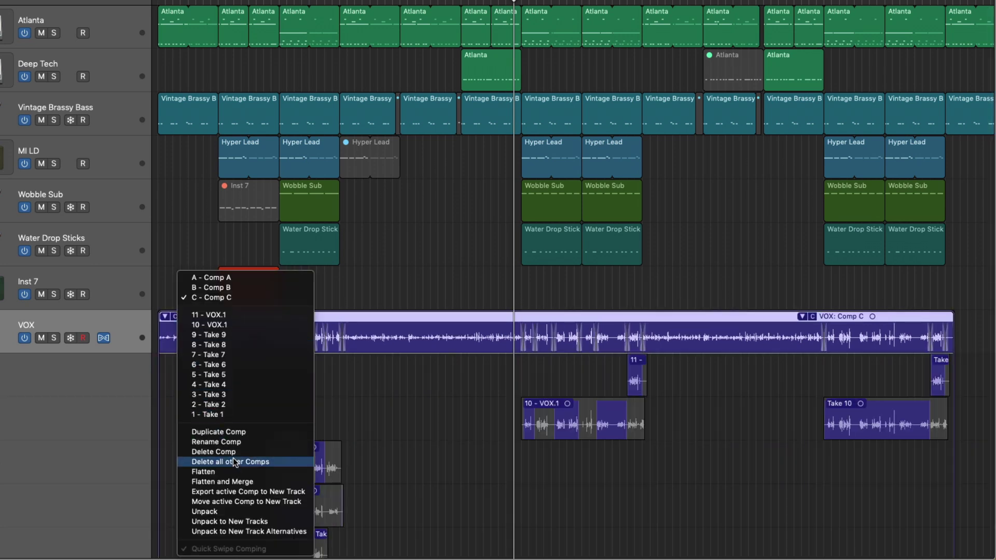
click(241, 482)
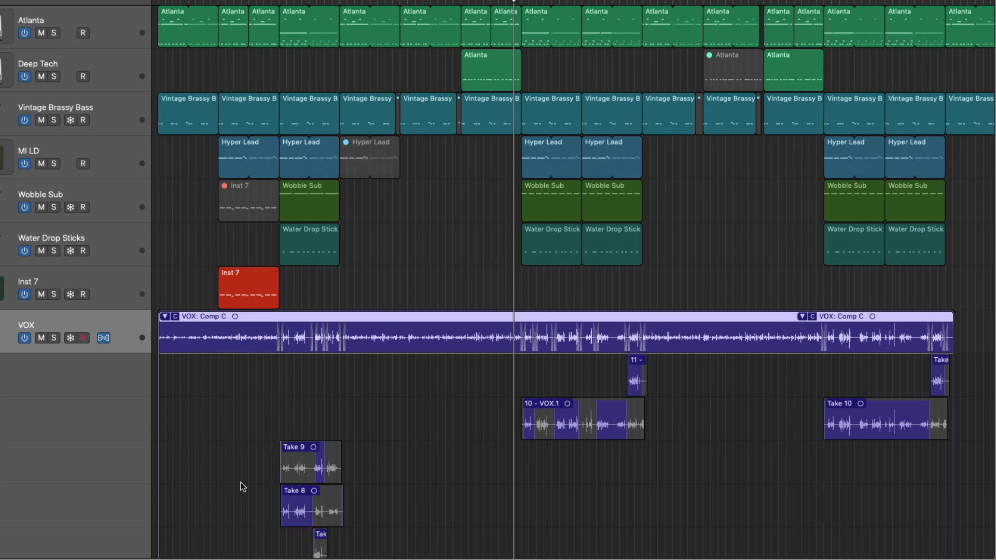
key(space)
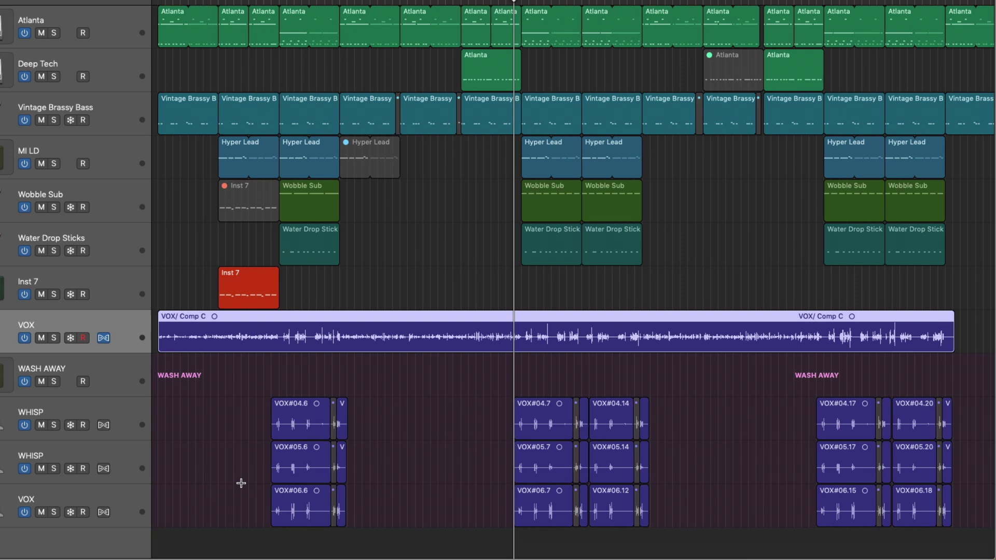
Export the active VOX comp to a new Audio 5 track and select that track
click(175, 317)
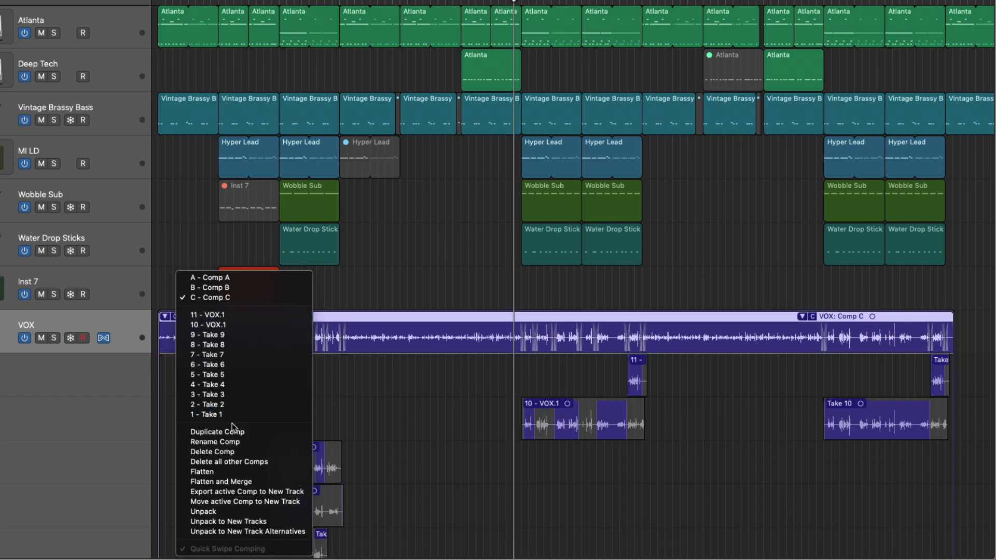
click(270, 492)
scroll(231, 408, down, 10)
scroll(230, 412, down, 3)
click(137, 483)
Shrink track heights to see all tracks, then undo the Audio 5 comp export
scroll(162, 450, down, 5)
scroll(164, 449, up, 2)
key(super+Up)
scroll(162, 446, down, 3)
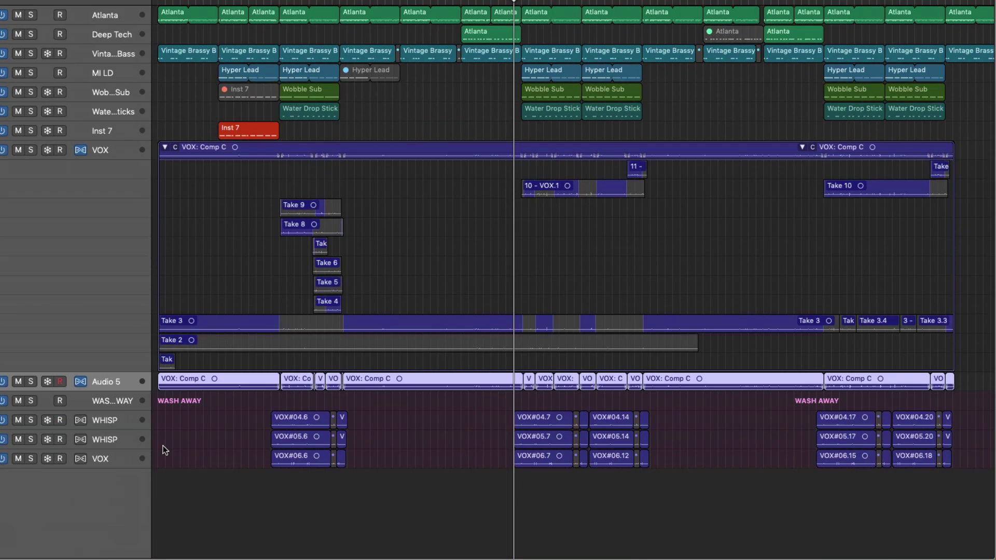
click(165, 158)
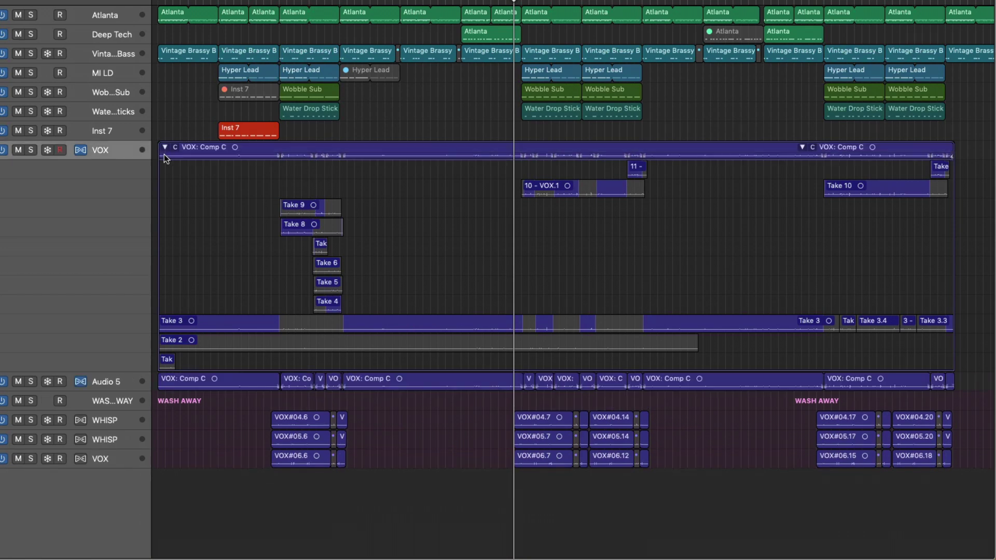
key(super+z)
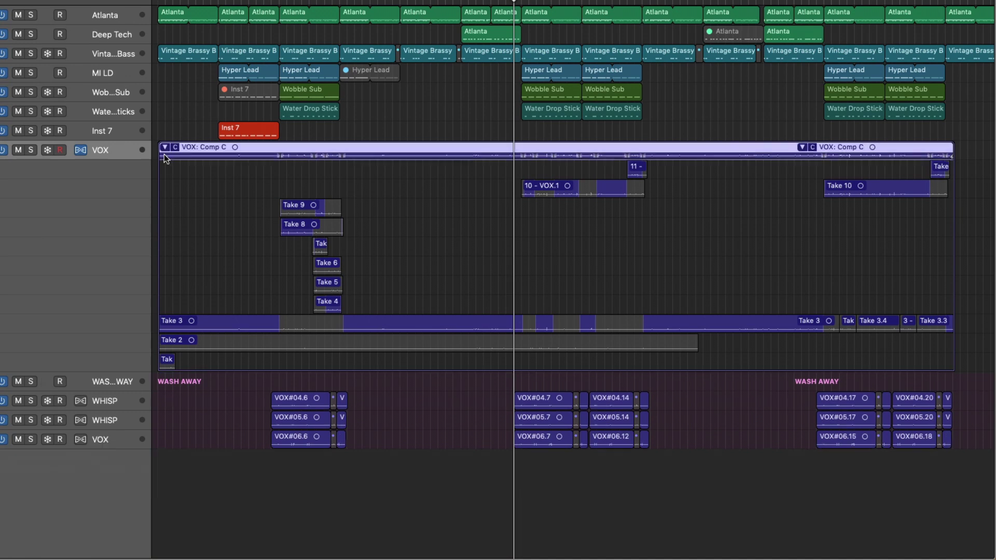
Move Comp C onto a new track, undo, redo, then undo again to return it to the folder
click(175, 148)
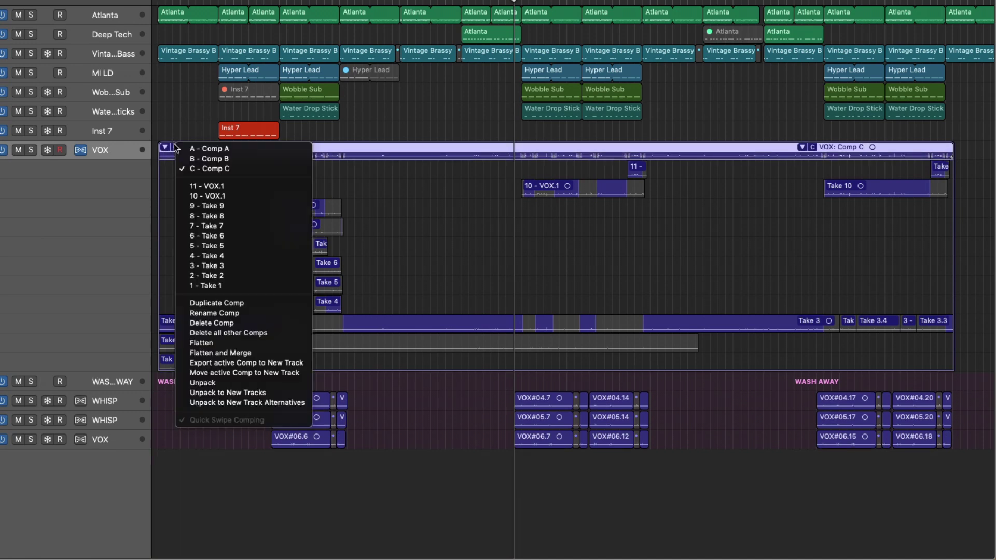
click(212, 373)
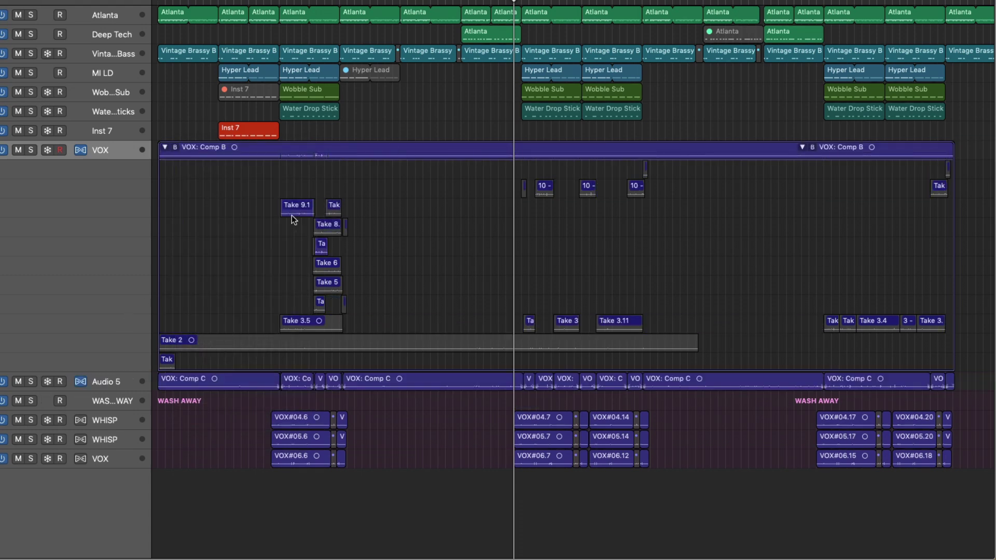
key(super+z)
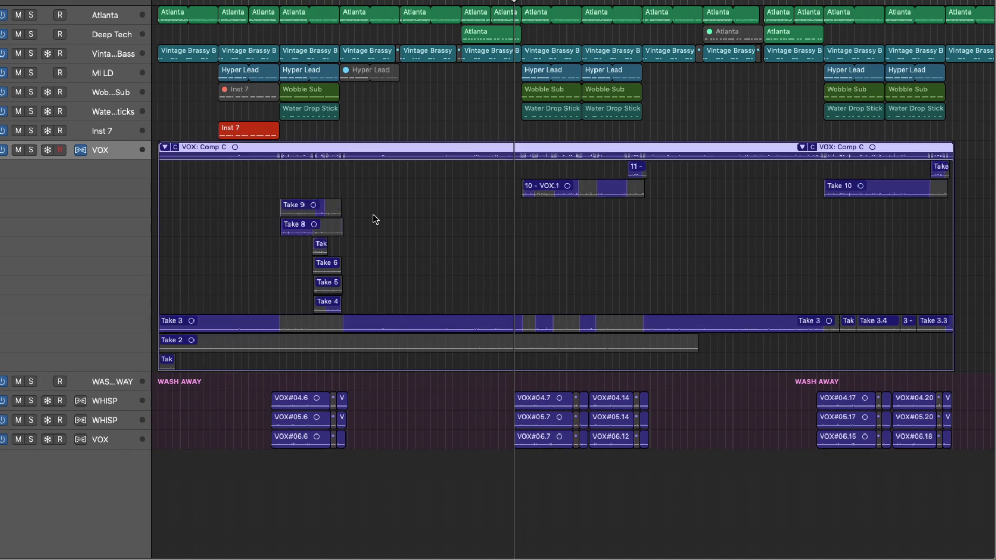
key(super+shift+z)
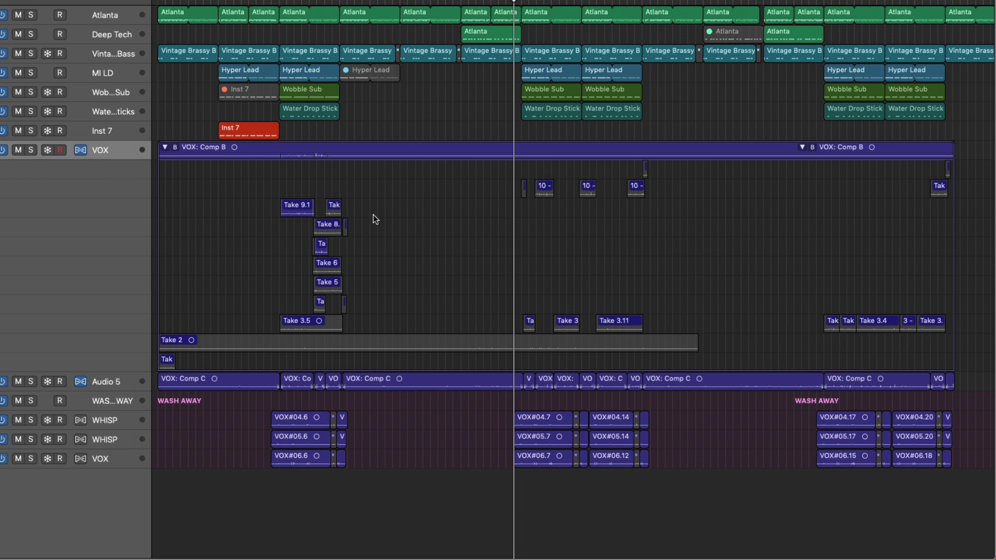
key(super+z)
Unpack the VOX take folder onto separate VOX tracks and select the Comp C track
click(175, 148)
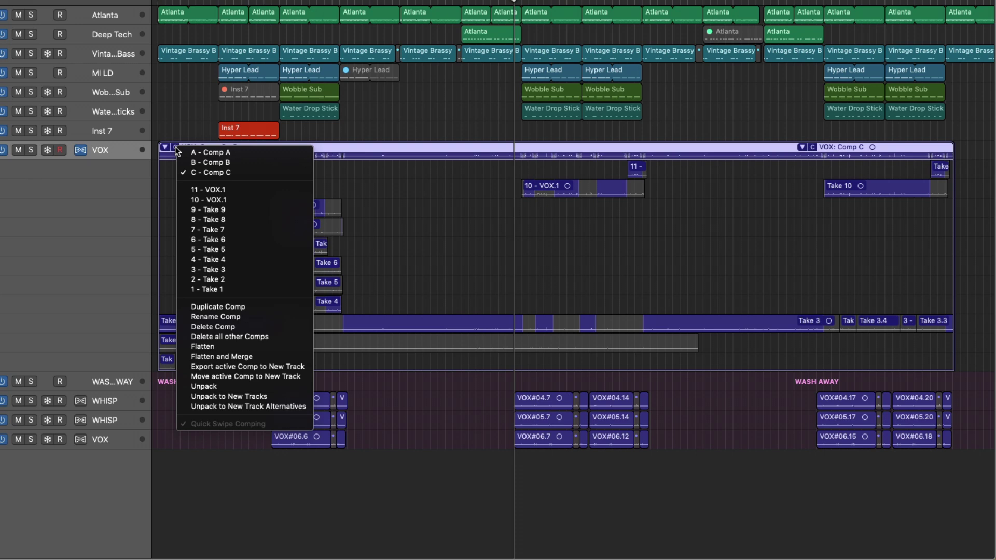
click(214, 387)
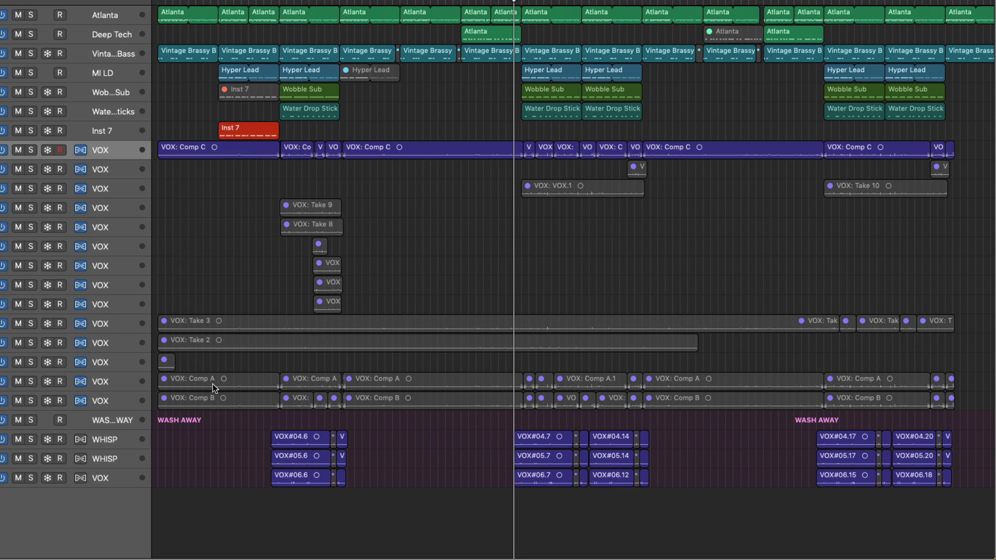
click(126, 151)
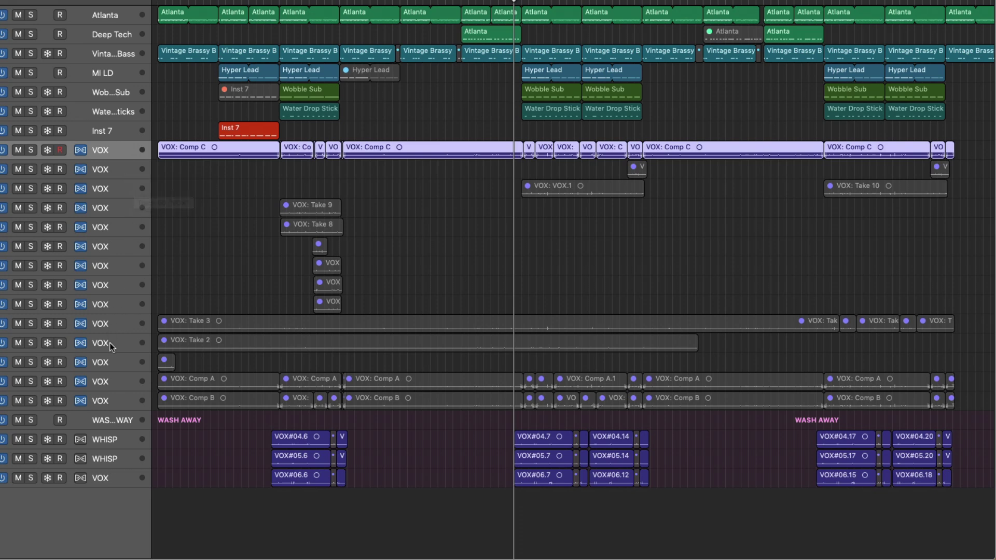
Select the Comp A and Comp B tracks, then select all unpacked VOX tracks top to bottom
click(115, 383)
click(120, 401)
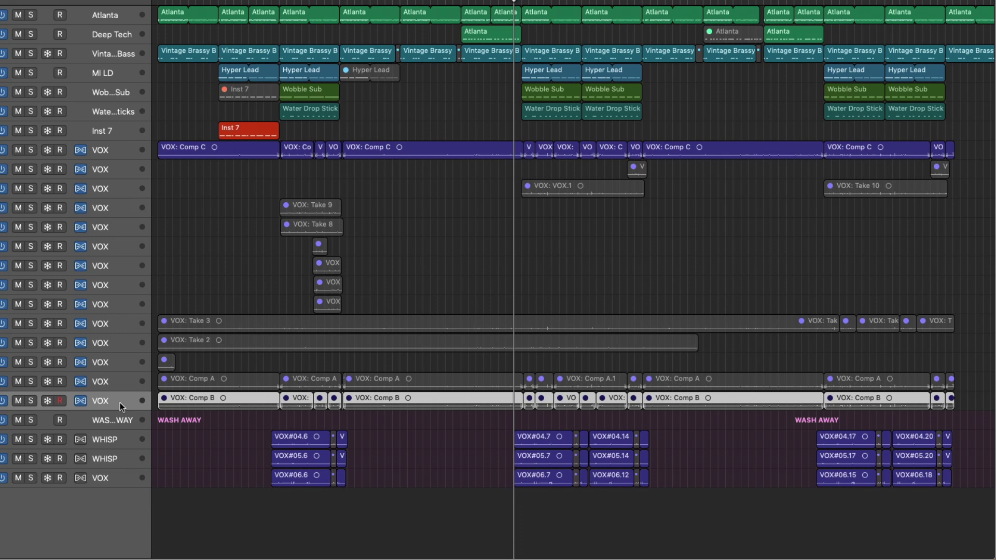
click(113, 152)
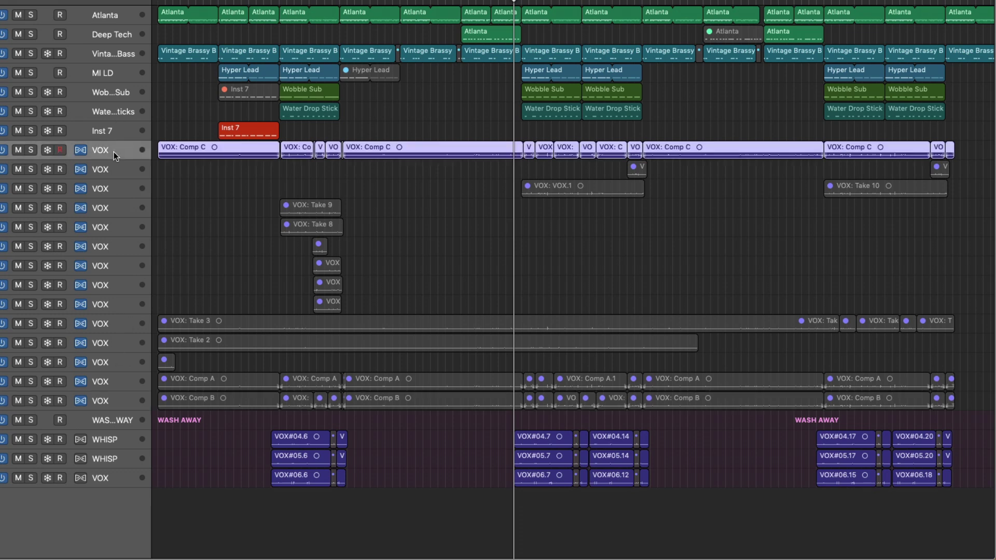
shift+click(113, 403)
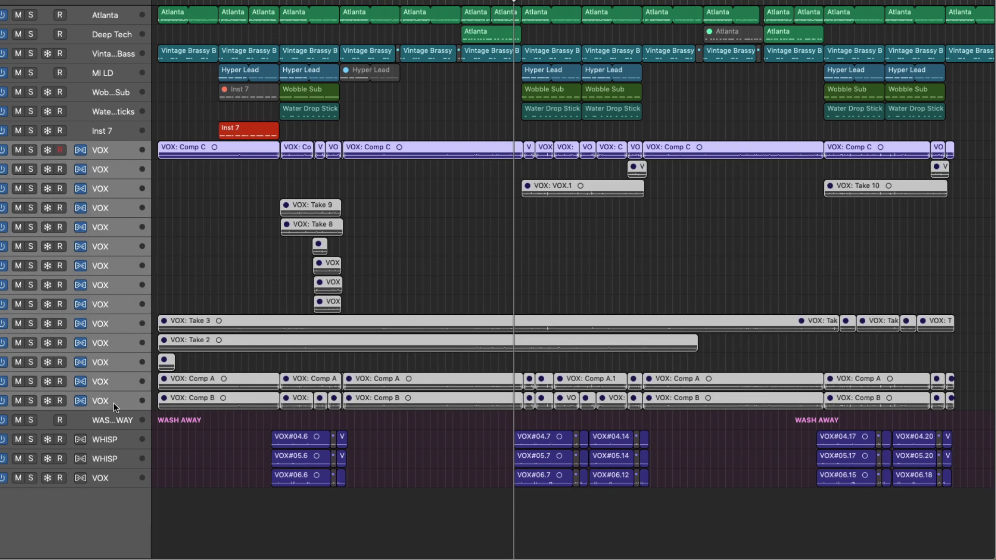
key(x)
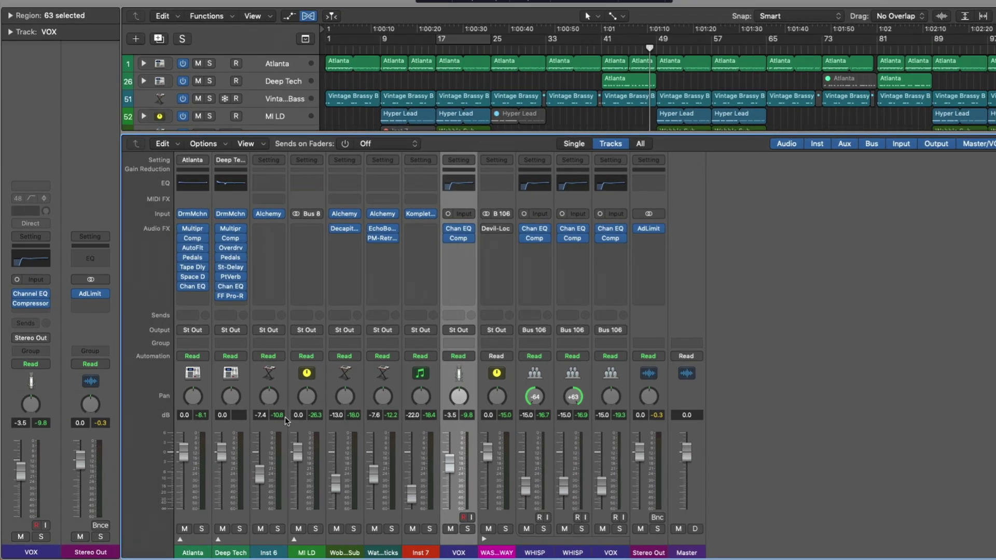
Repack the VOX tracks into a take folder and unpack its takes onto brand-new audio tracks
key(x)
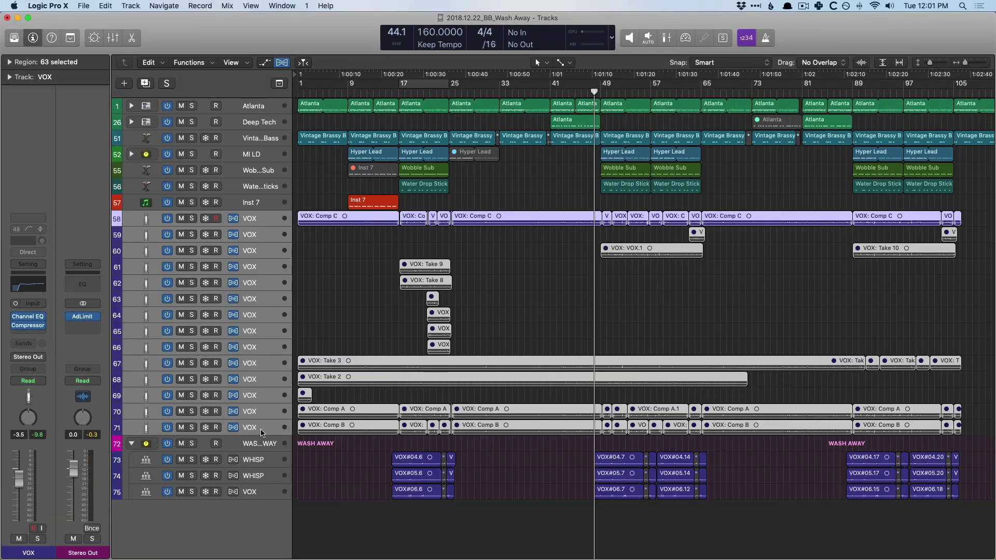
click(312, 216)
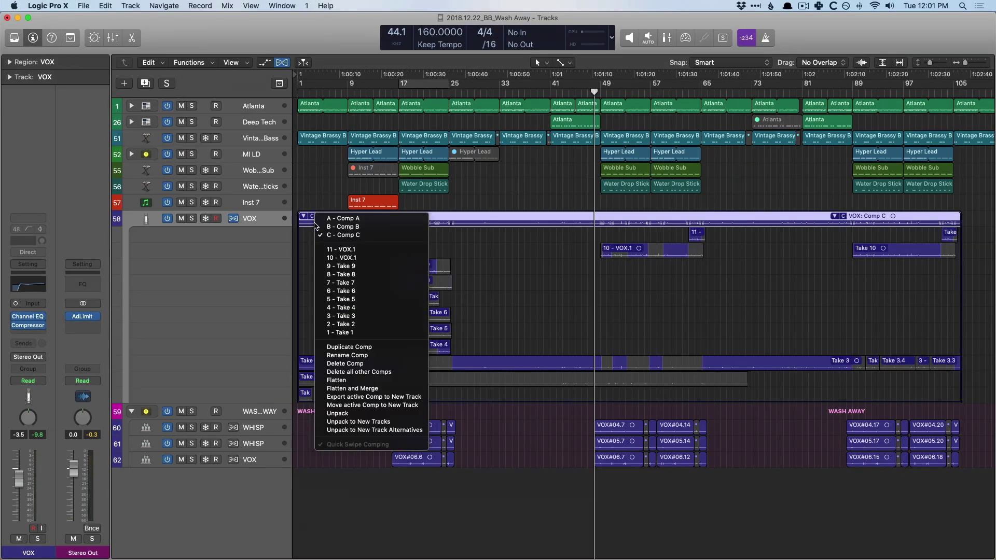
click(359, 421)
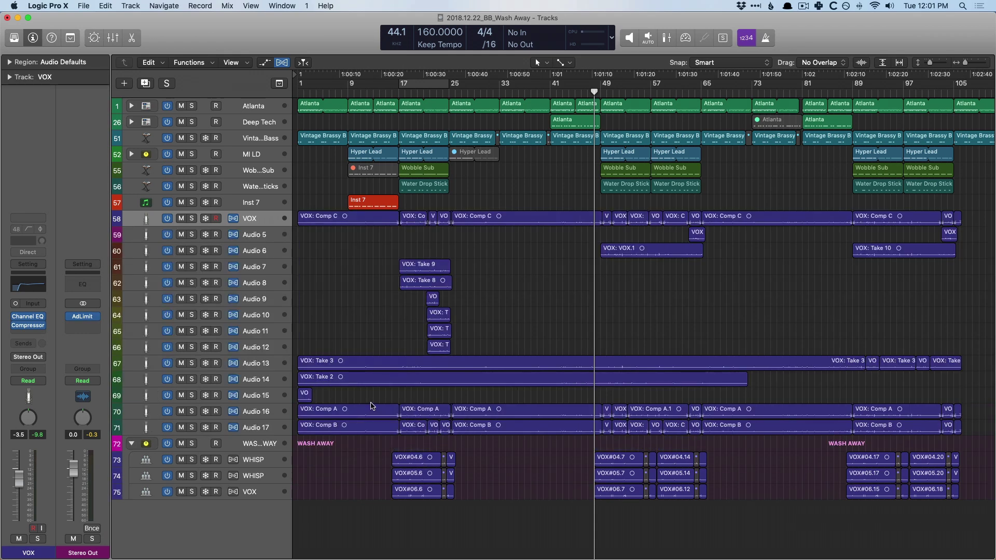
Select tracks VOX through Audio 17, check their channel strips in the Mixer, and repack them into a take folder
click(263, 224)
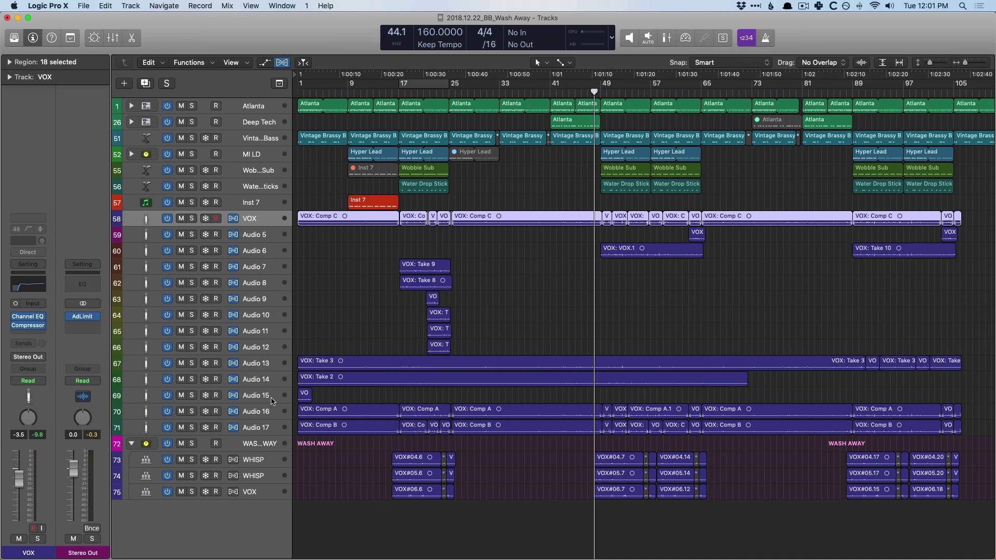
click(273, 413)
click(271, 429)
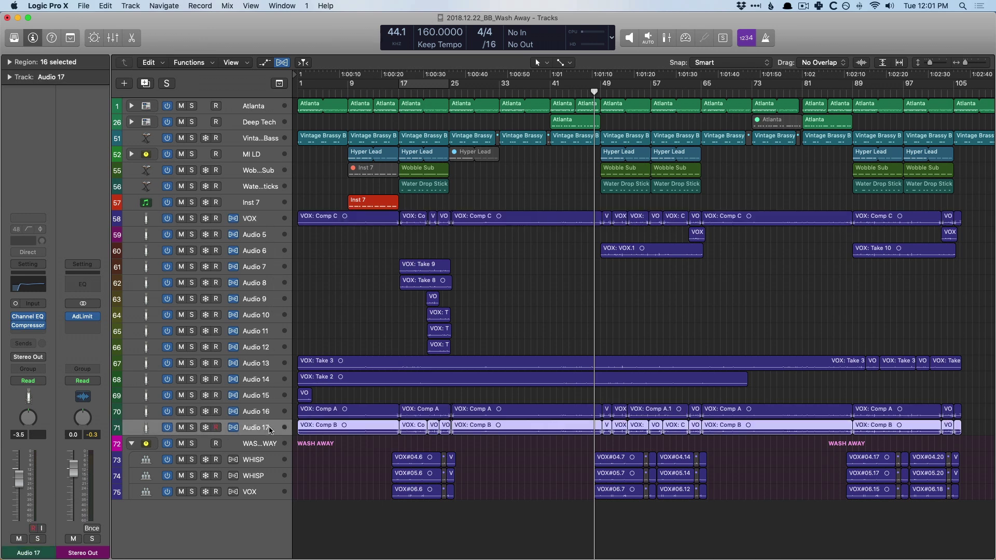
shift+click(266, 223)
key(x)
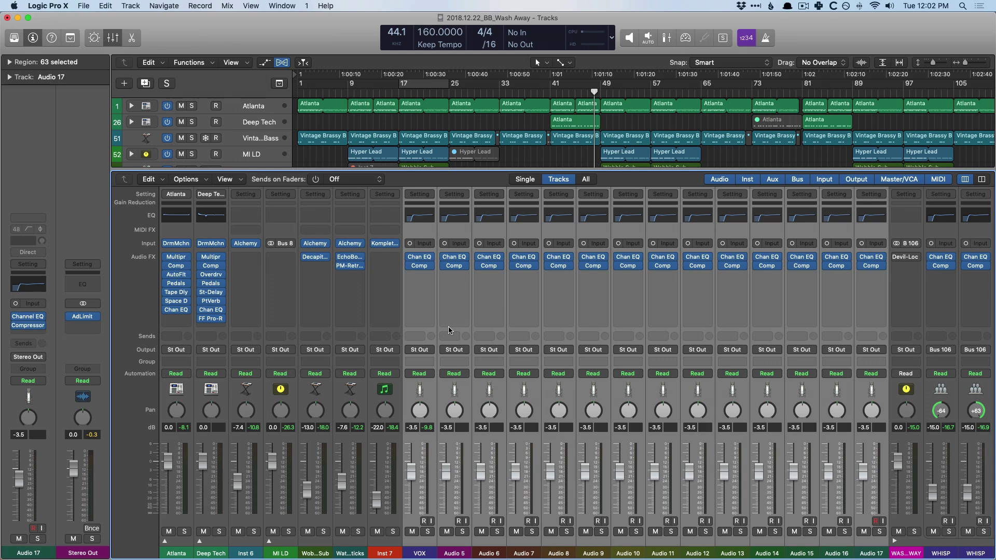
key(x)
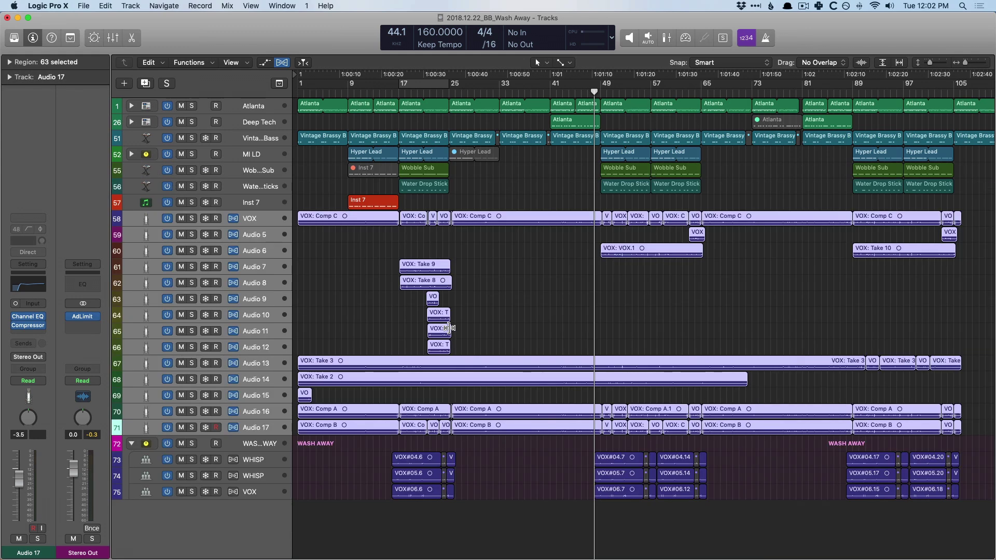
key(ctrl+super+f)
Unpack the VOX take folder to new track alternatives, then zoom in on VOX and back out
click(312, 217)
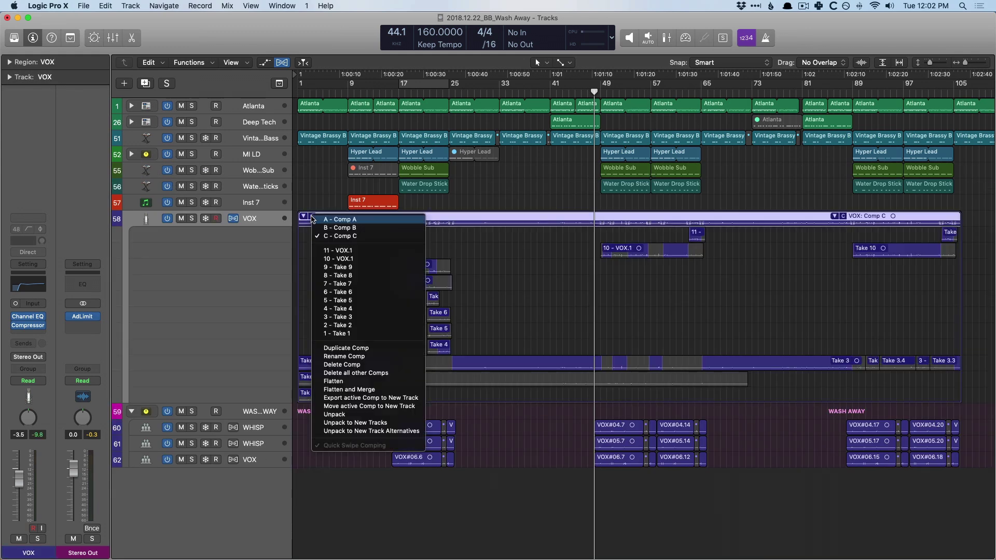
click(357, 431)
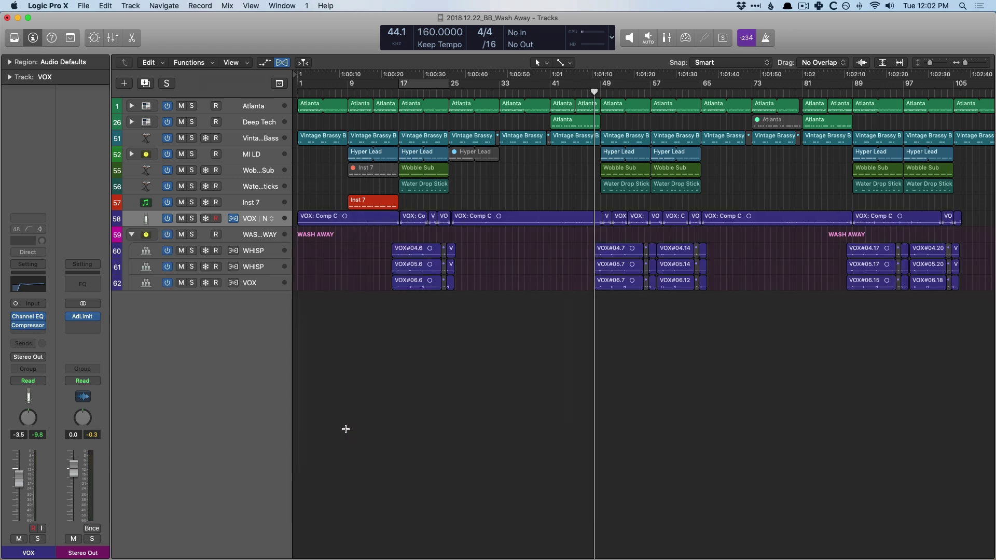
ctrl+alt+click(324, 218)
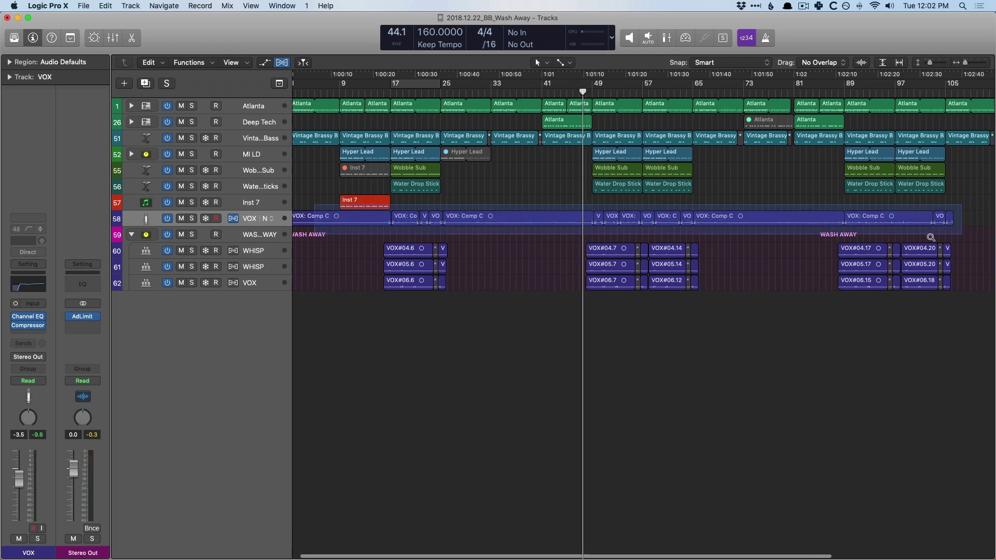
ctrl+alt+click(498, 320)
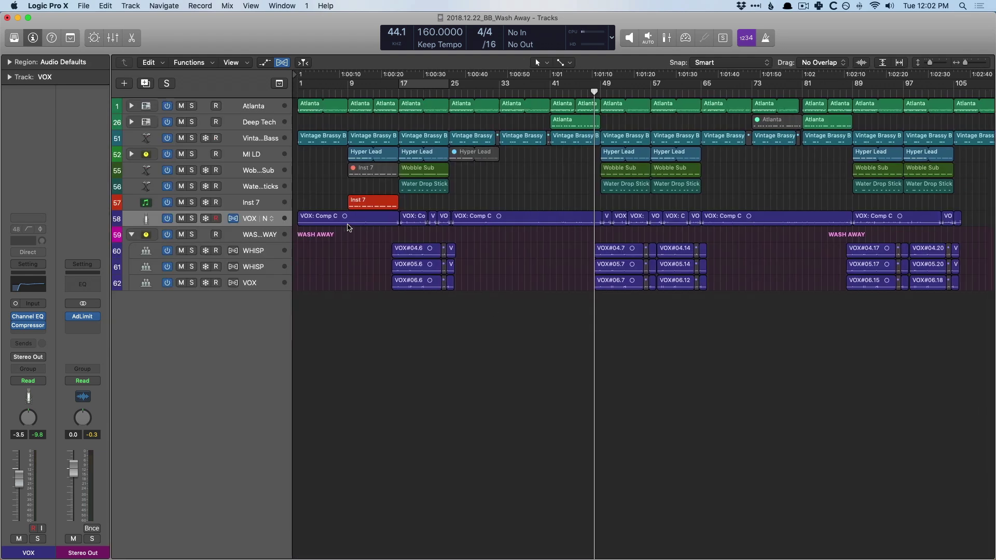
Turn on Track Alternatives in the track header configuration from the VOX header's options
right_click(285, 219)
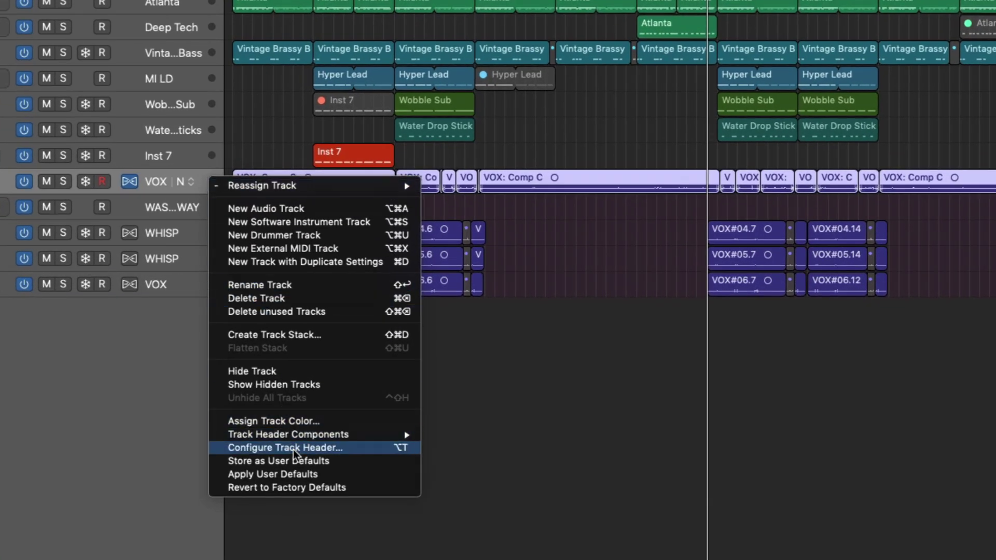
click(294, 449)
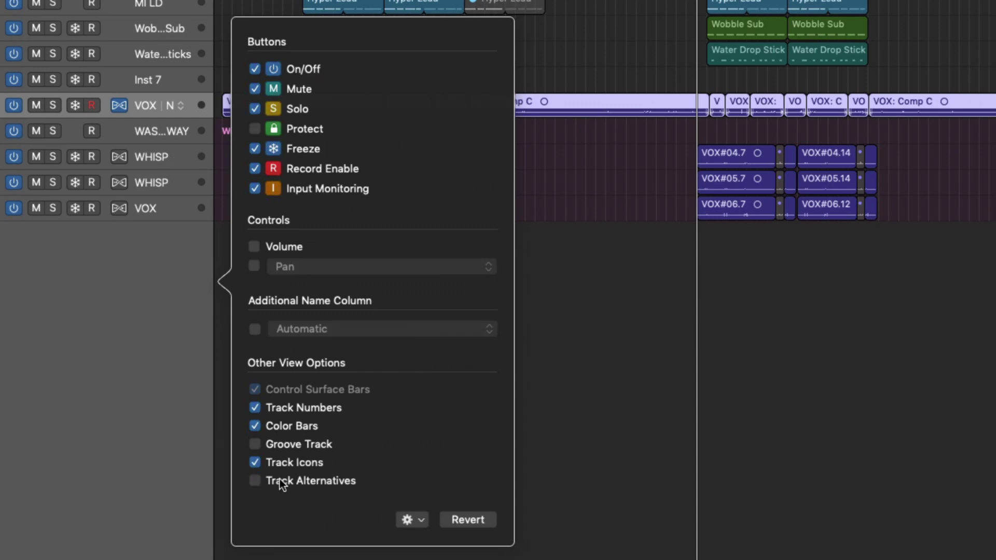
click(280, 481)
click(167, 260)
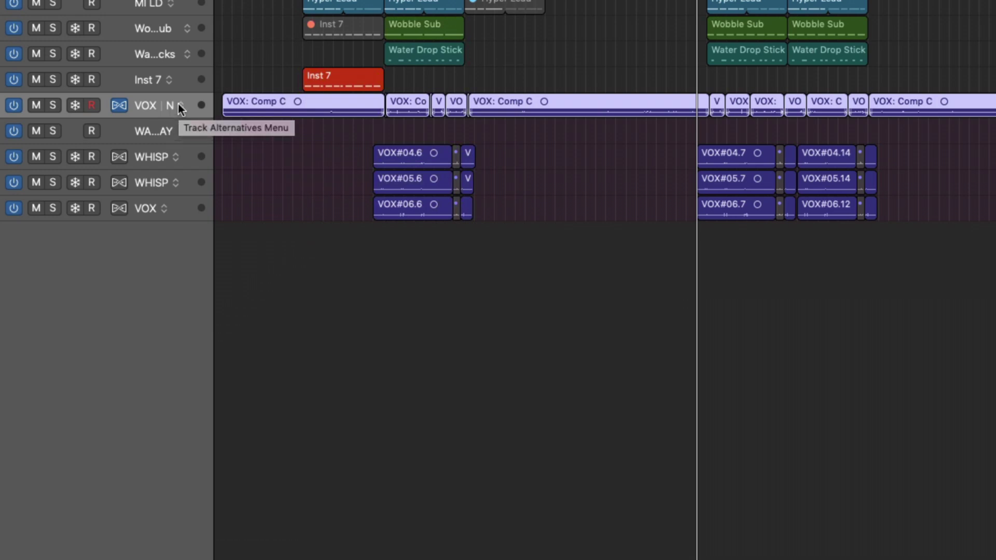
Show the inactive VOX alternatives as lanes and activate alternative L containing VOX.1
click(179, 106)
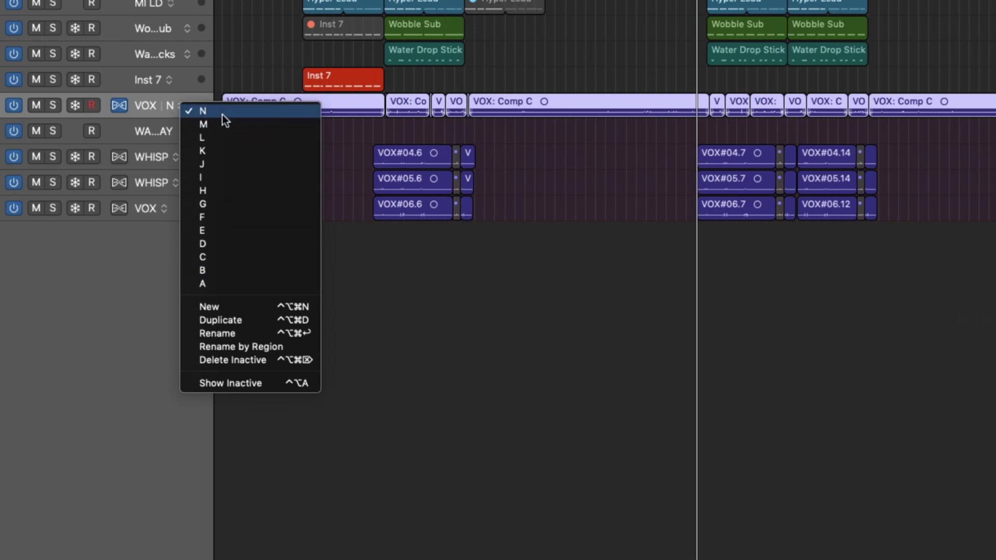
click(237, 383)
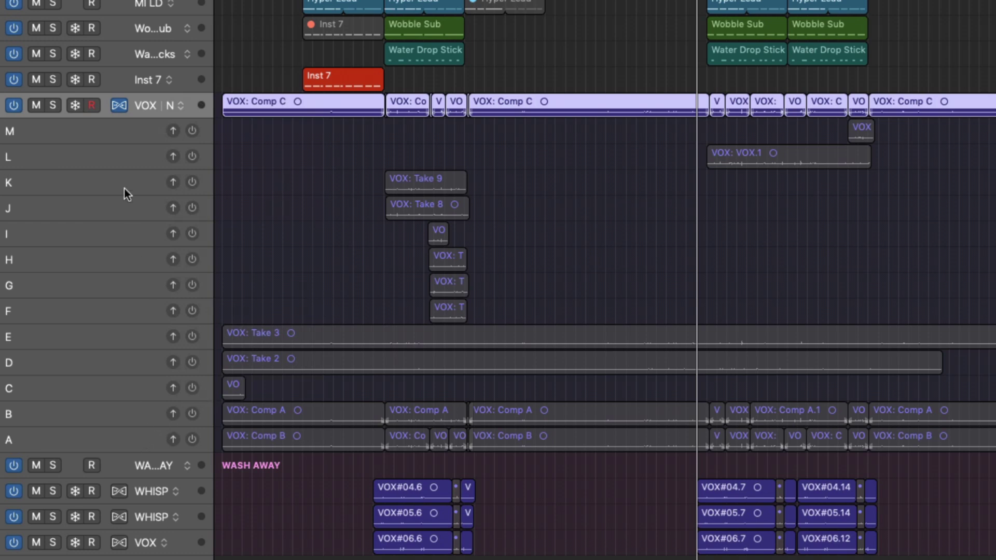
click(126, 130)
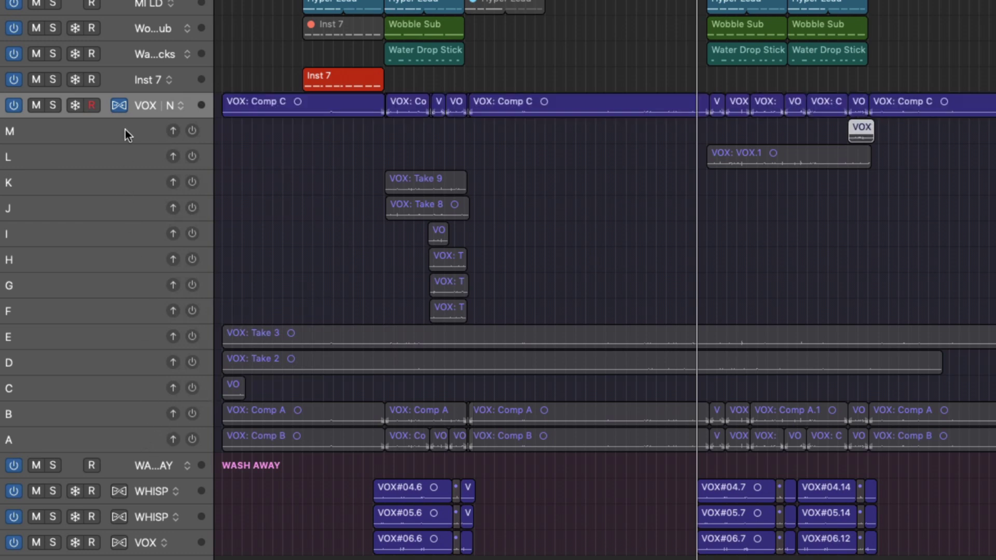
click(194, 132)
click(191, 155)
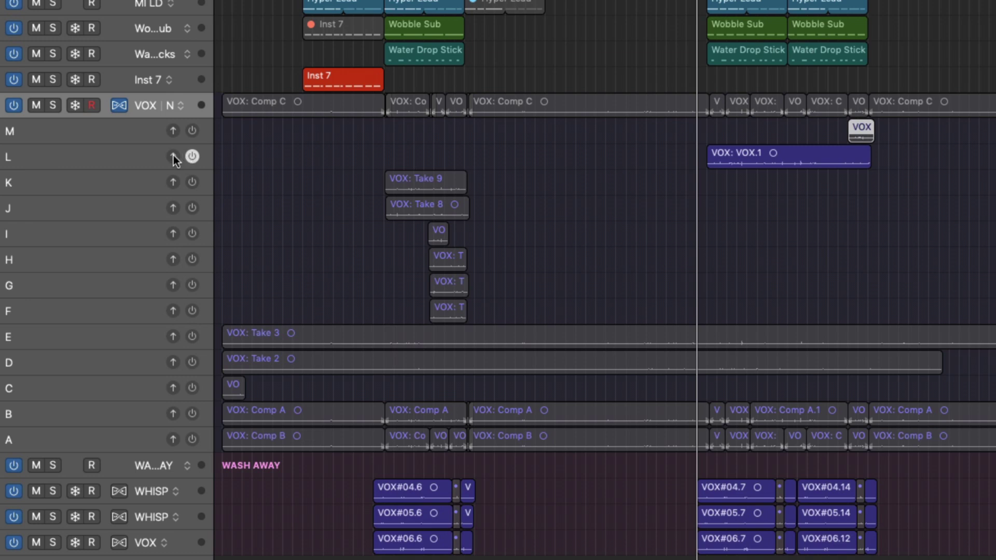
click(174, 156)
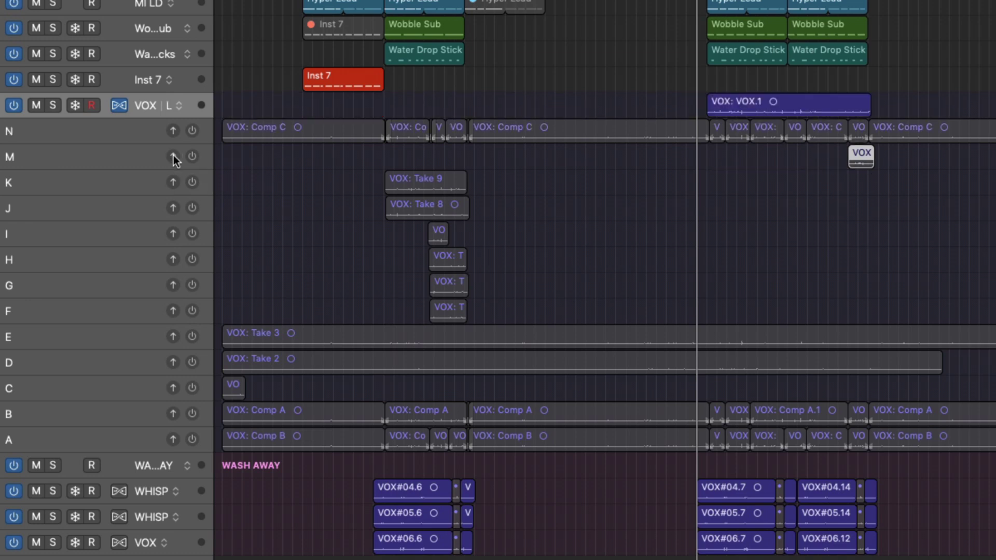